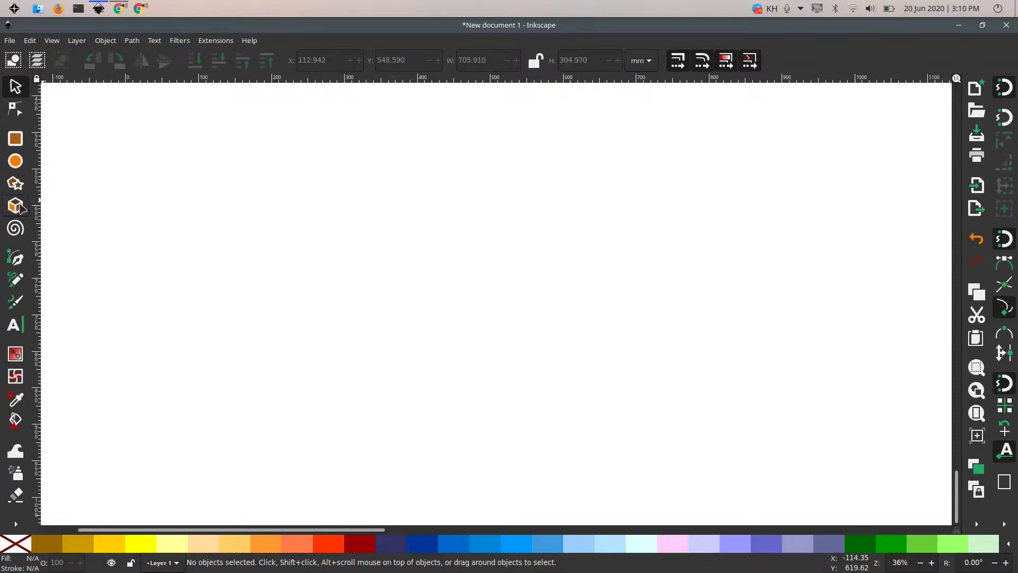
Step: Draw a large 3D box, moving its right vanishing point and pulling its top-left corner outward
click(16, 207)
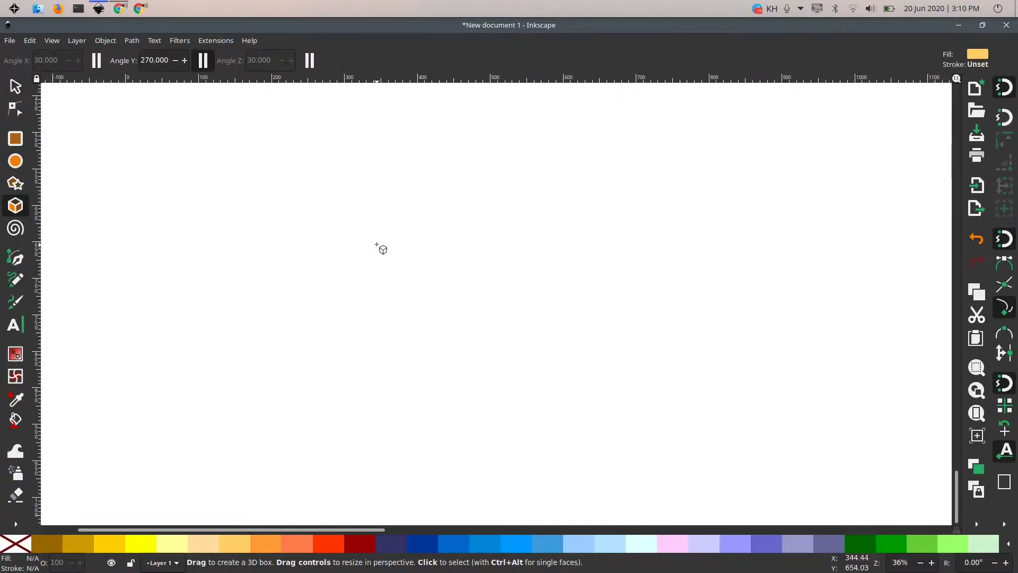
drag(376, 244, 373, 301)
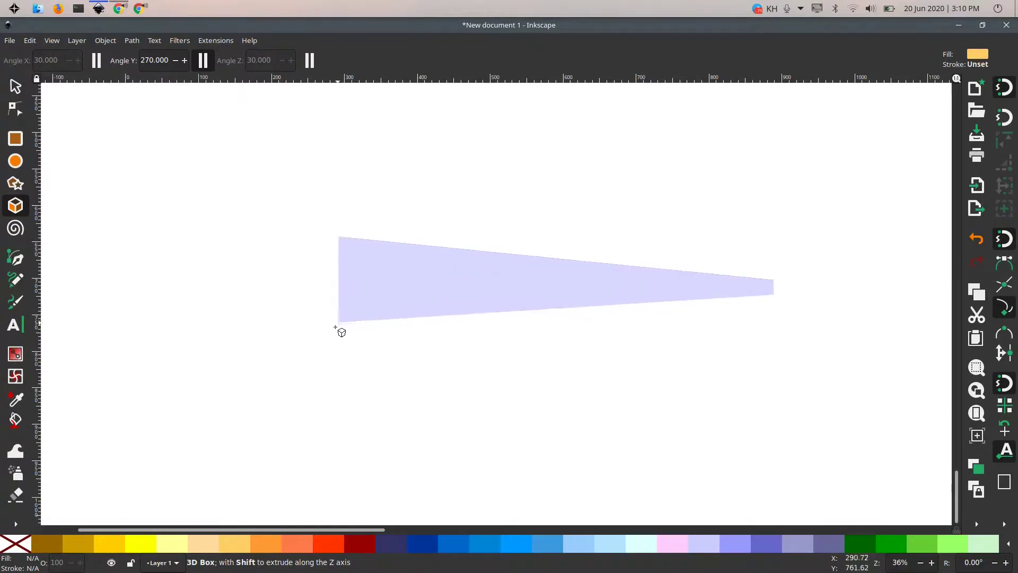
mouse_move(372, 301)
mouse_down()
mouse_move(640, 321)
mouse_move(663, 278)
mouse_move(662, 254)
mouse_move(626, 227)
mouse_move(622, 291)
mouse_move(615, 275)
mouse_up()
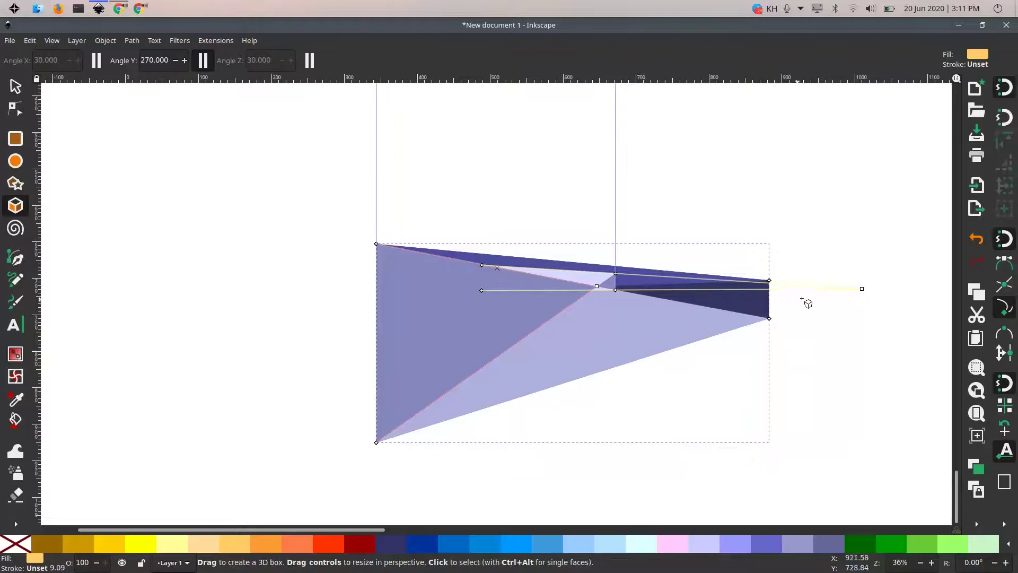
drag(863, 290, 947, 286)
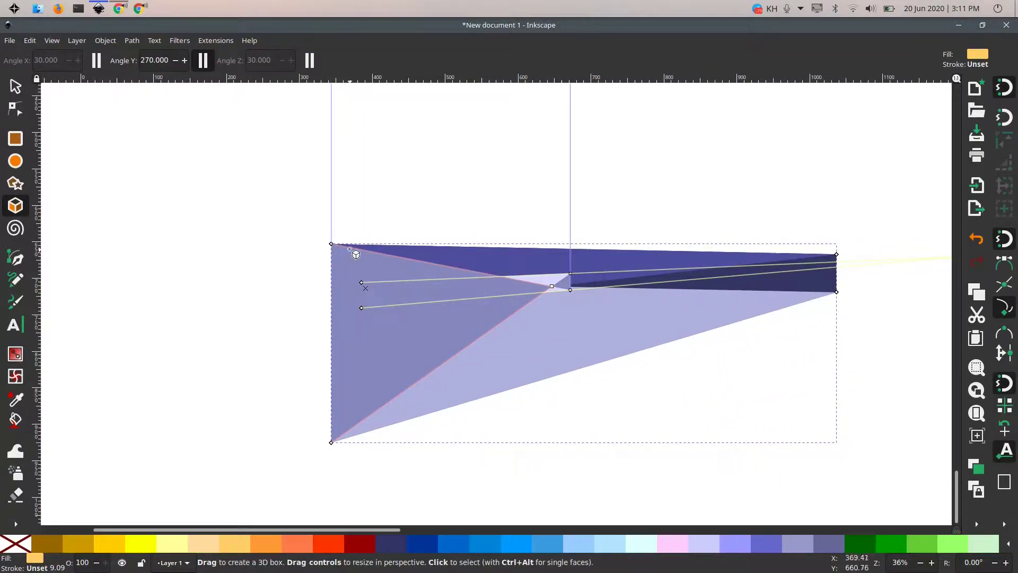
mouse_move(331, 244)
mouse_down()
mouse_move(294, 196)
mouse_move(274, 126)
mouse_move(260, 118)
mouse_up()
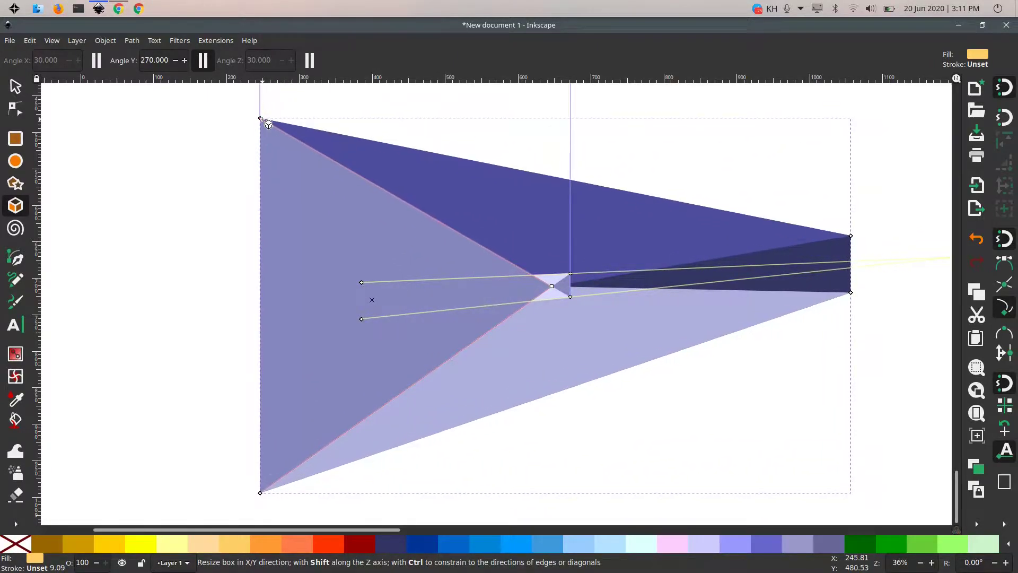
Step: Stretch the 3D box slightly wider to the right and nudge it until it sits roughly centred
key(s)
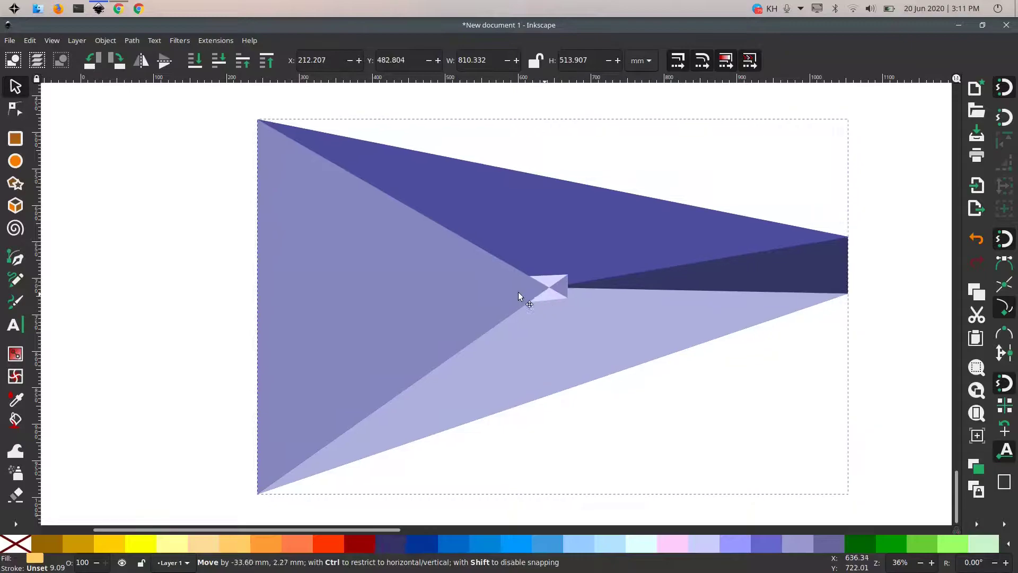
drag(531, 277, 485, 289)
drag(770, 303, 783, 332)
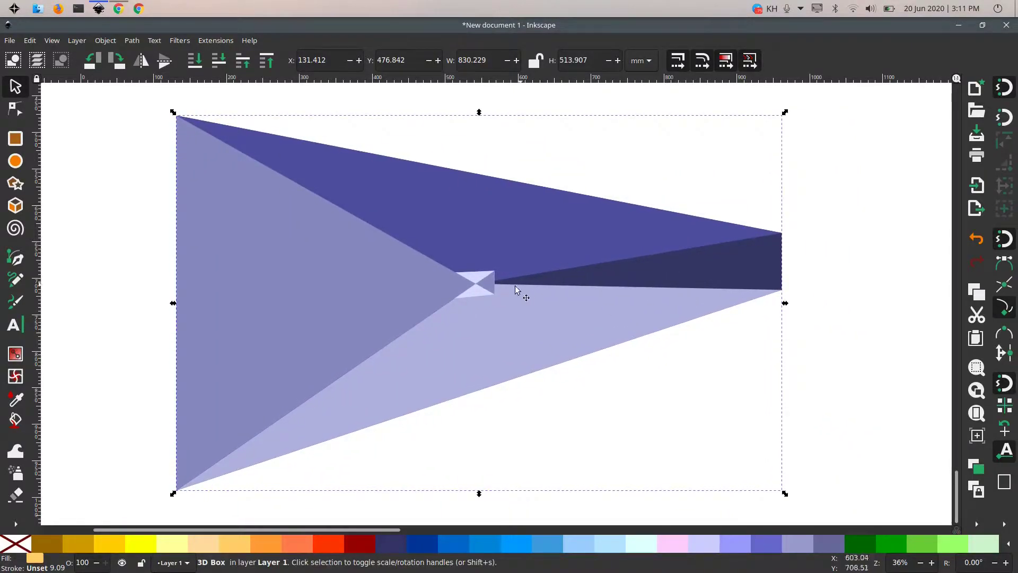
drag(517, 289, 534, 289)
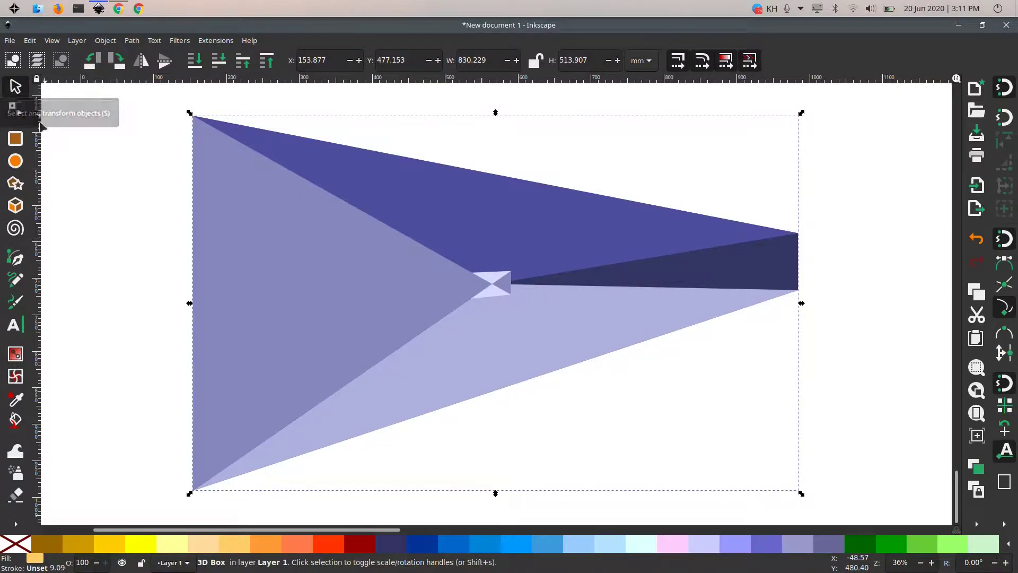
click(122, 234)
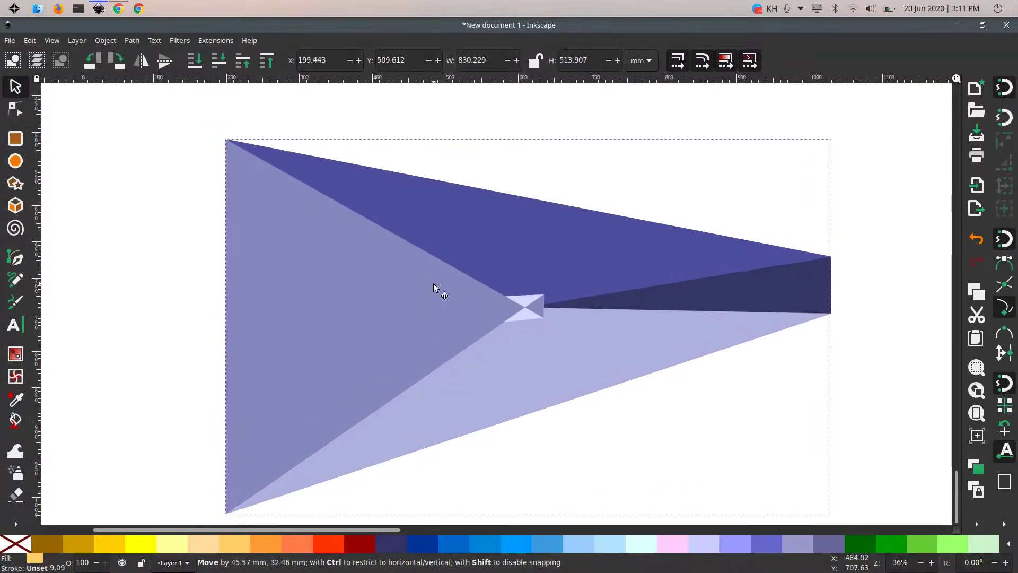
drag(409, 274, 441, 287)
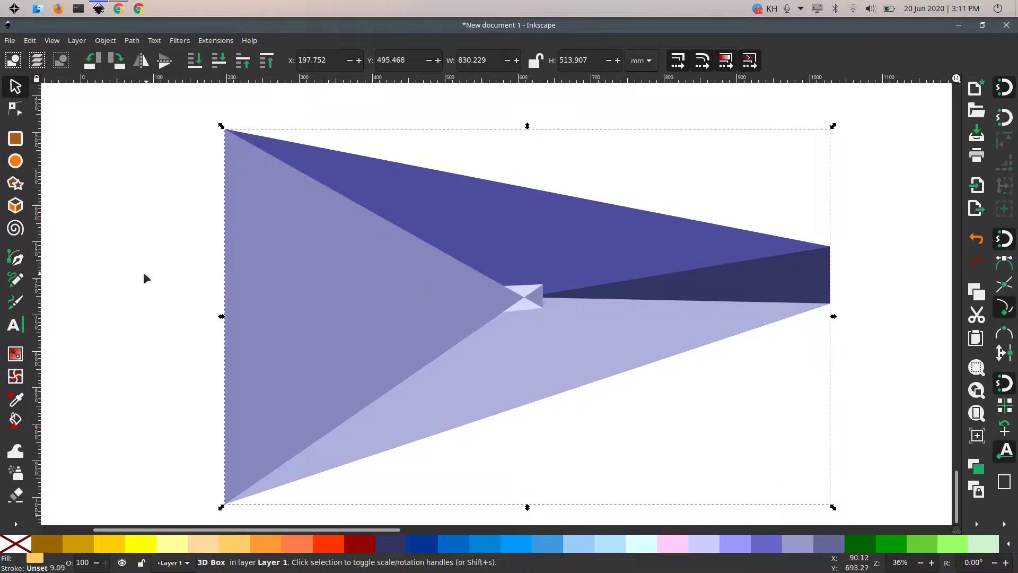
click(142, 272)
drag(396, 314, 390, 308)
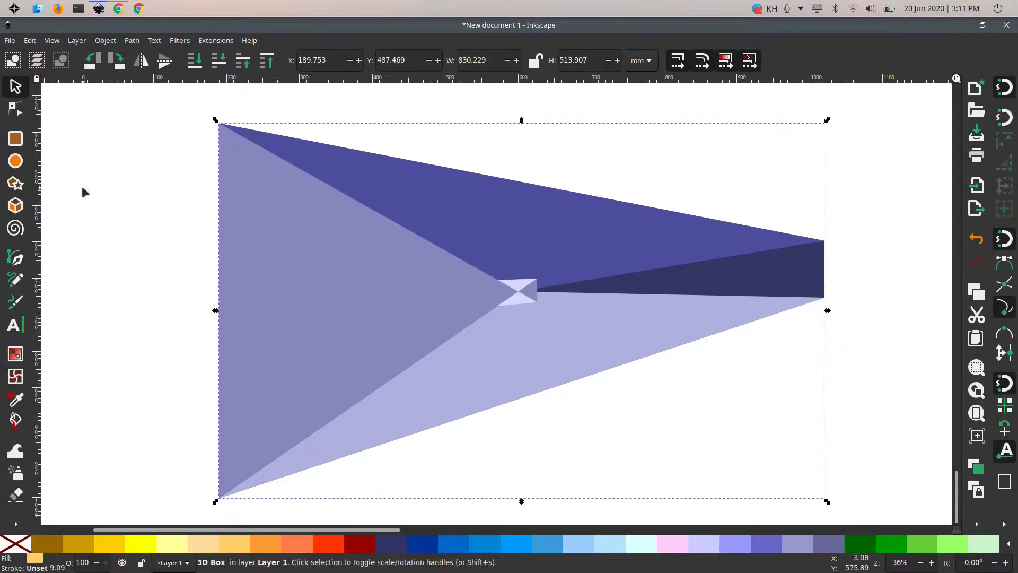
Step: Drag the box's right vanishing point lower, undoing an unwanted front-corner reshape
double_click(325, 273)
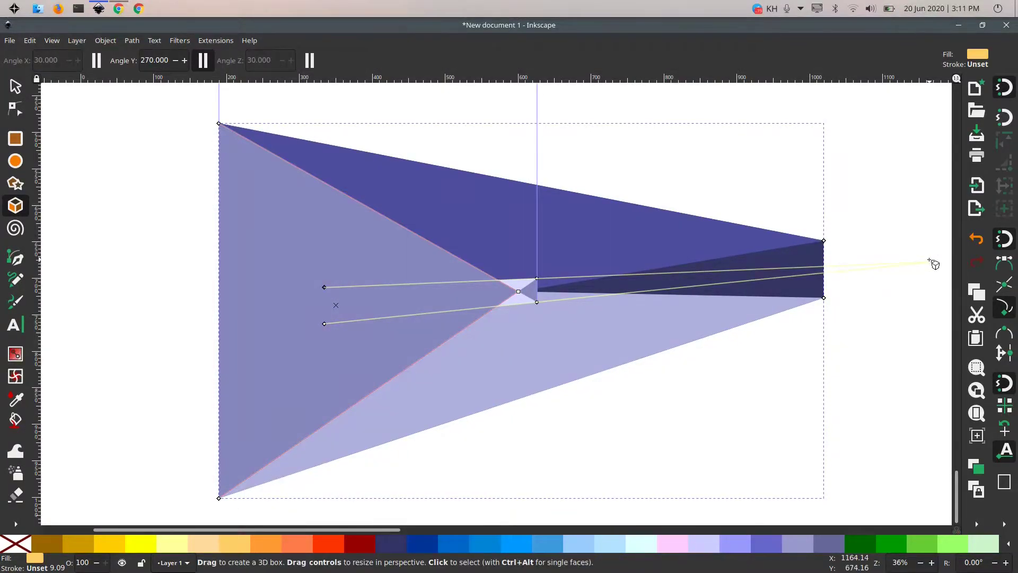
drag(935, 268, 940, 307)
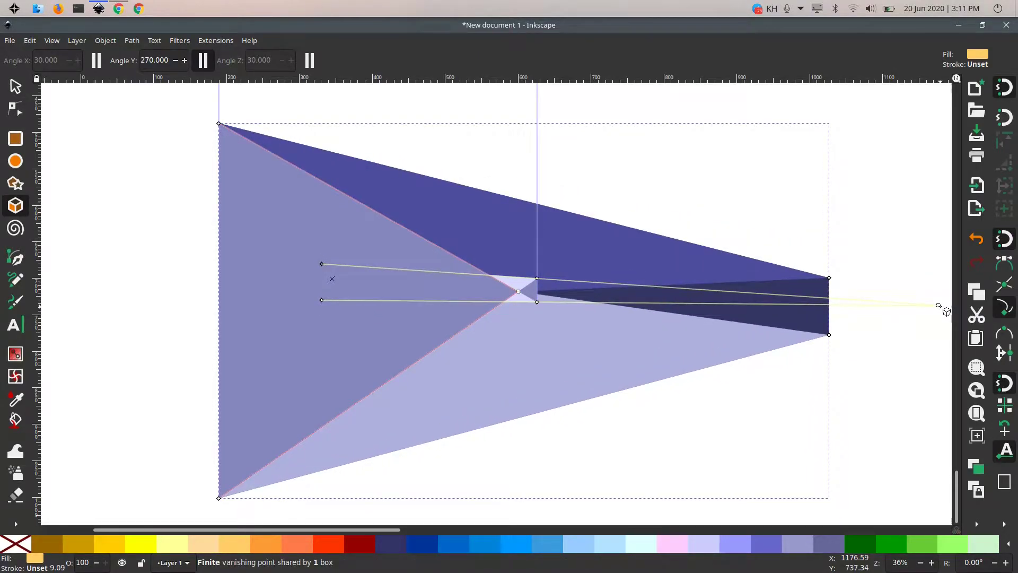
mouse_move(536, 302)
mouse_down()
mouse_move(505, 285)
mouse_move(500, 309)
mouse_up()
key(ctrl+z)
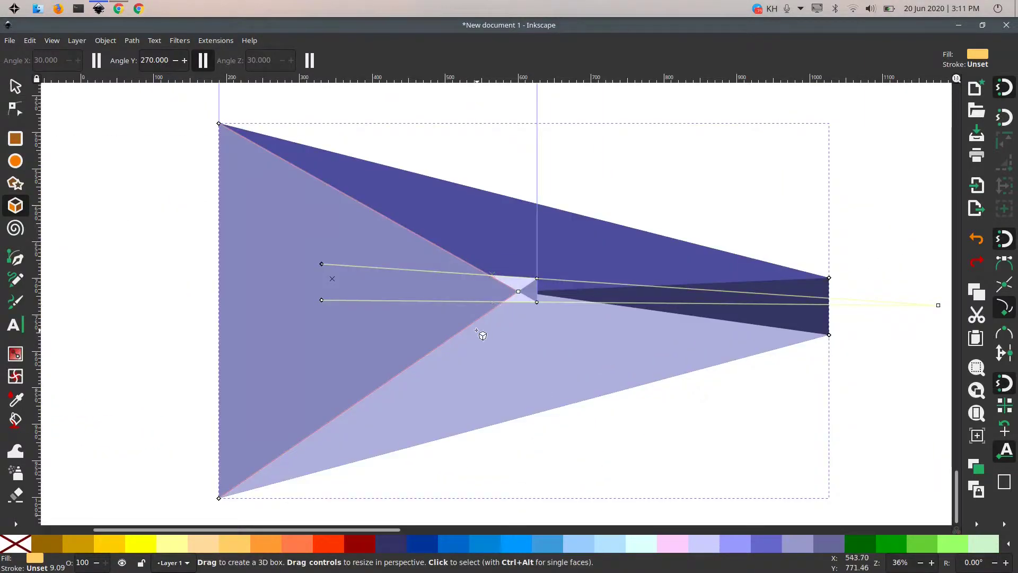
Step: Nudge the box slightly up and left, and place a text cursor on its left face
click(15, 88)
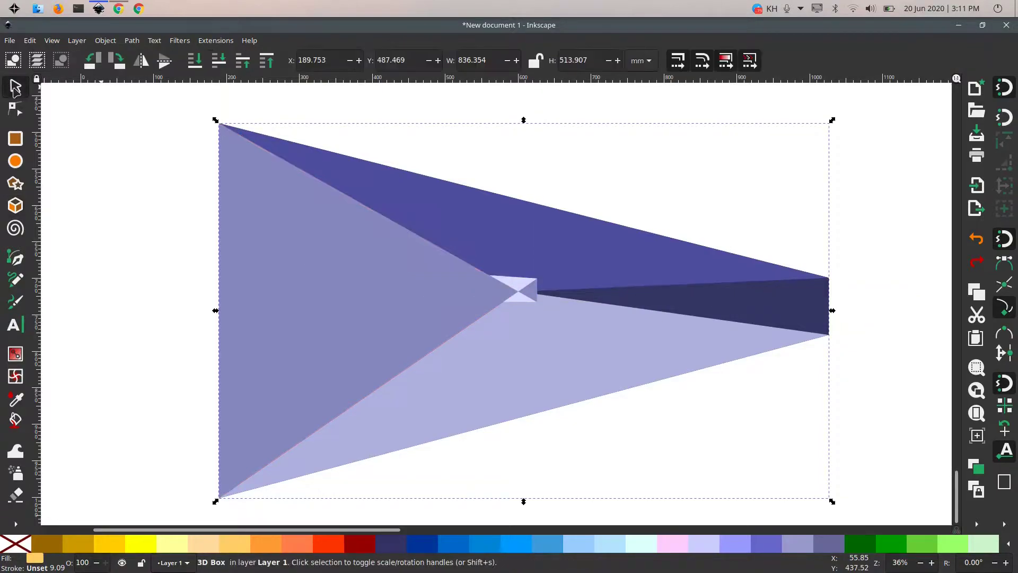
drag(455, 310, 454, 309)
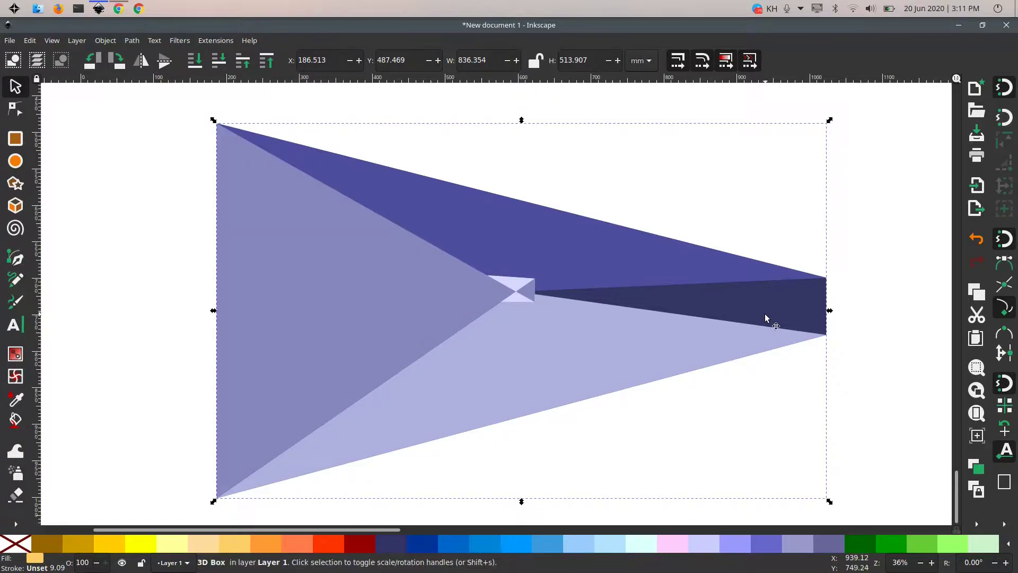
drag(765, 314, 606, 339)
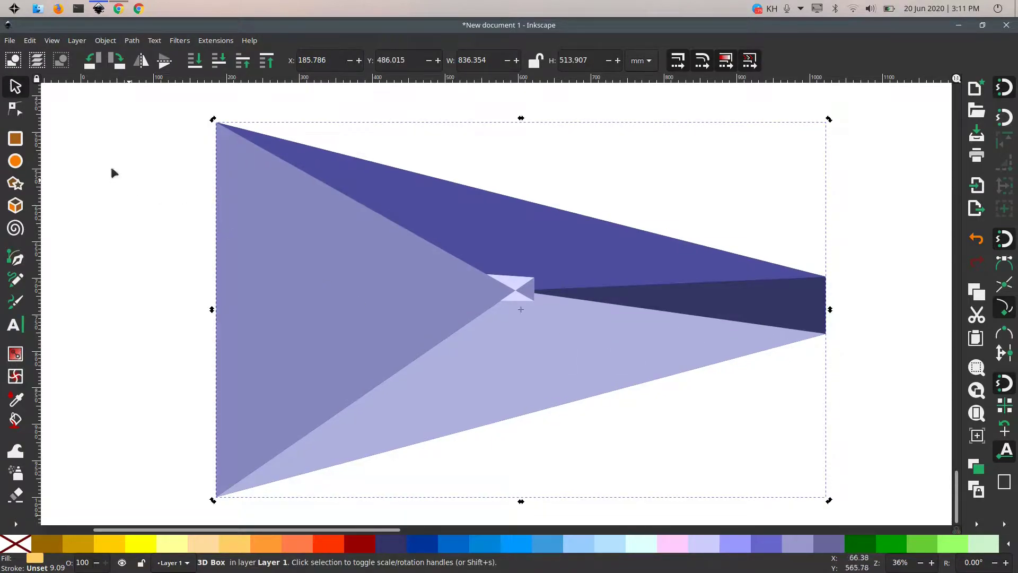
click(15, 325)
click(265, 262)
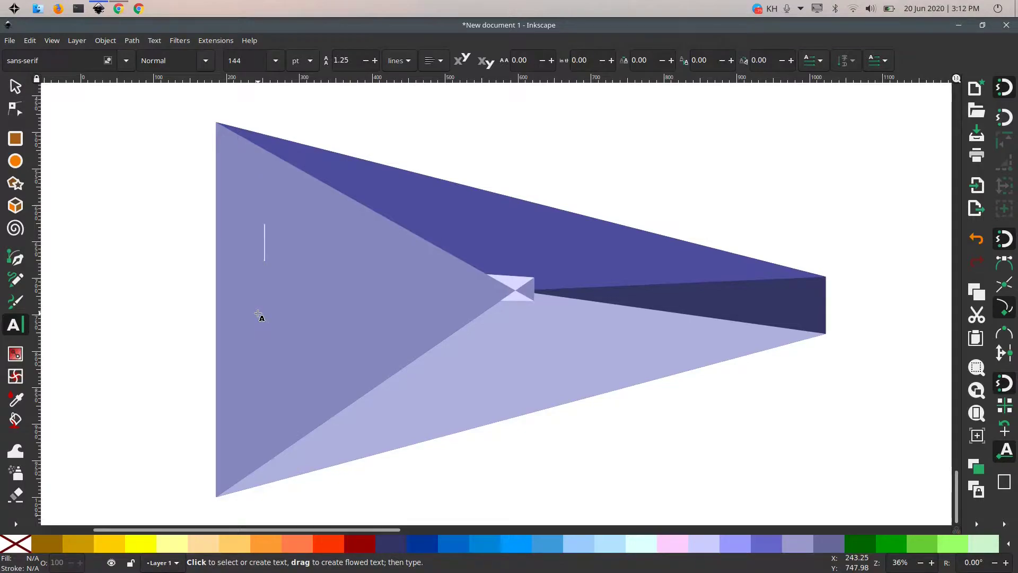
Step: Type the Khmer word សួរស្តី on the box's left face and select all of it
text(ស)
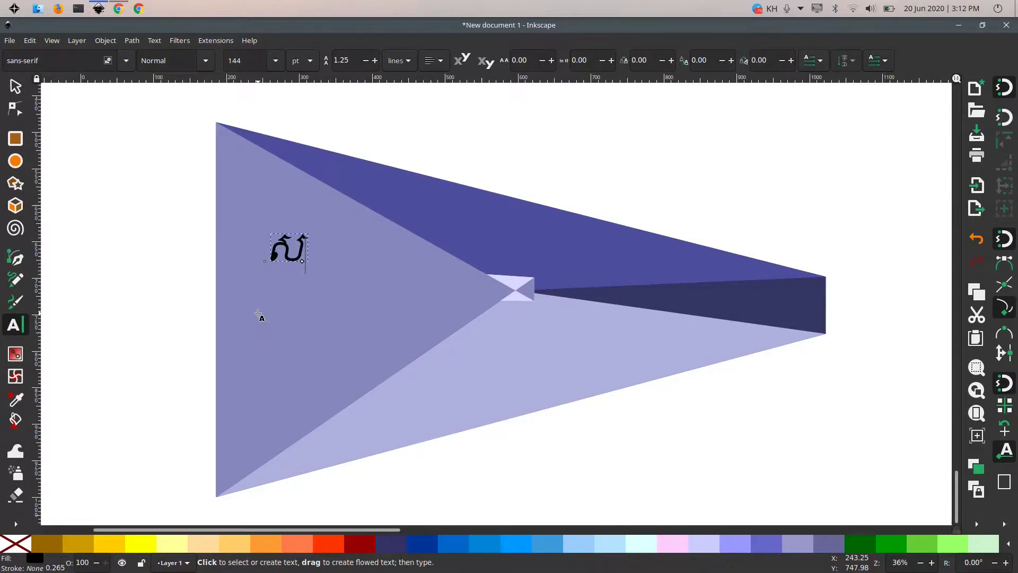
text(ួ)
text(រស្តី)
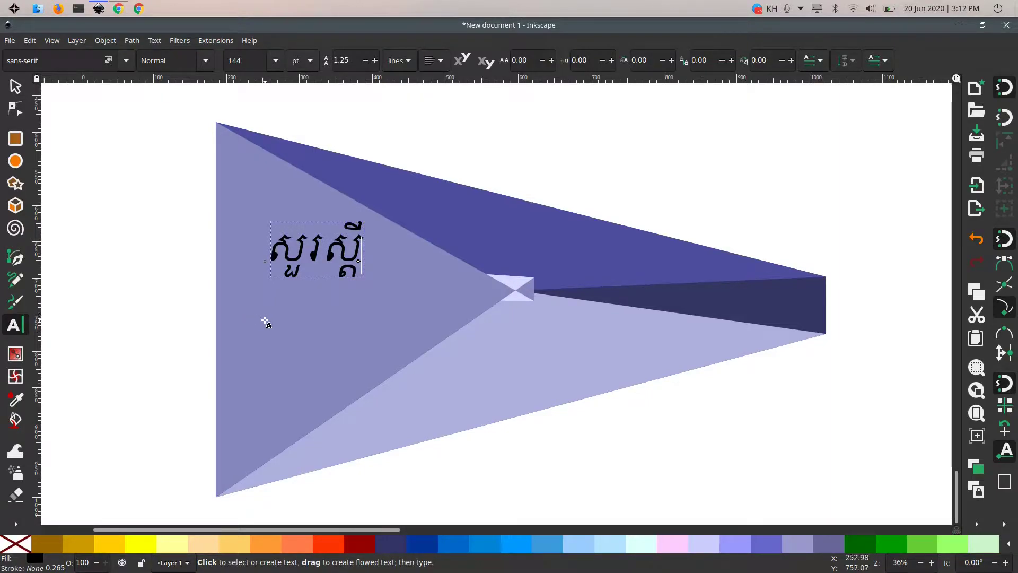
drag(276, 246, 372, 250)
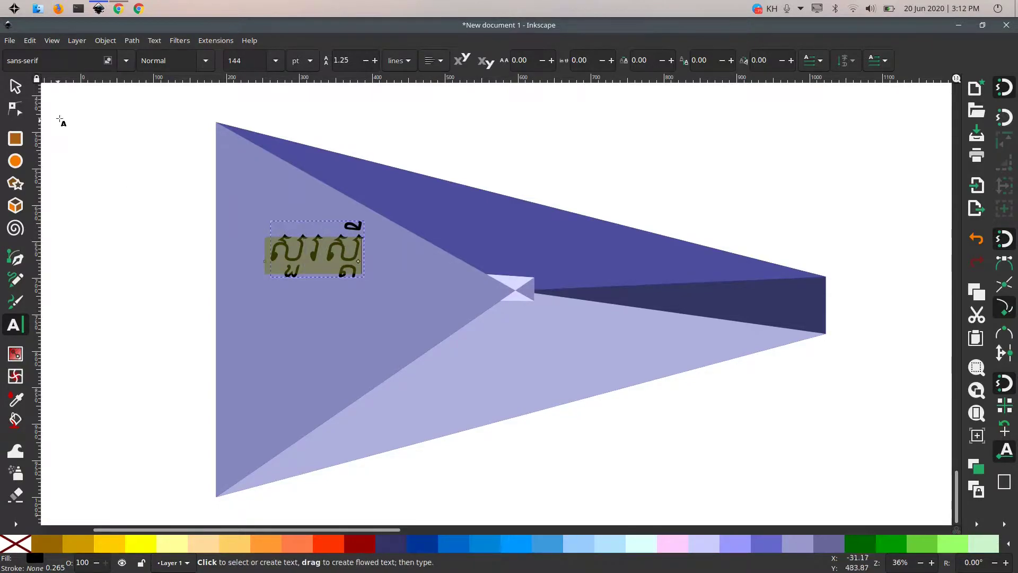
click(126, 63)
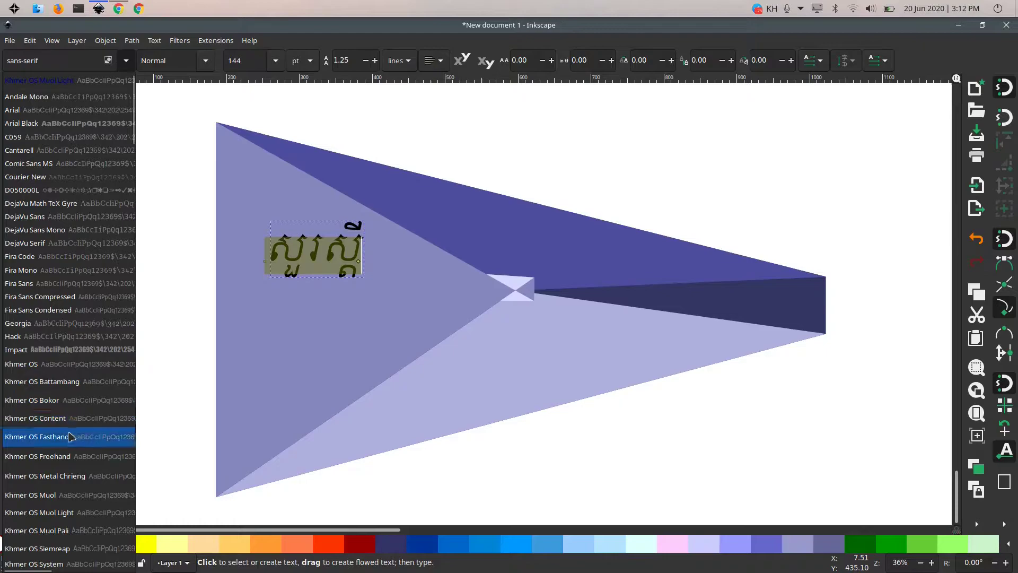
click(74, 514)
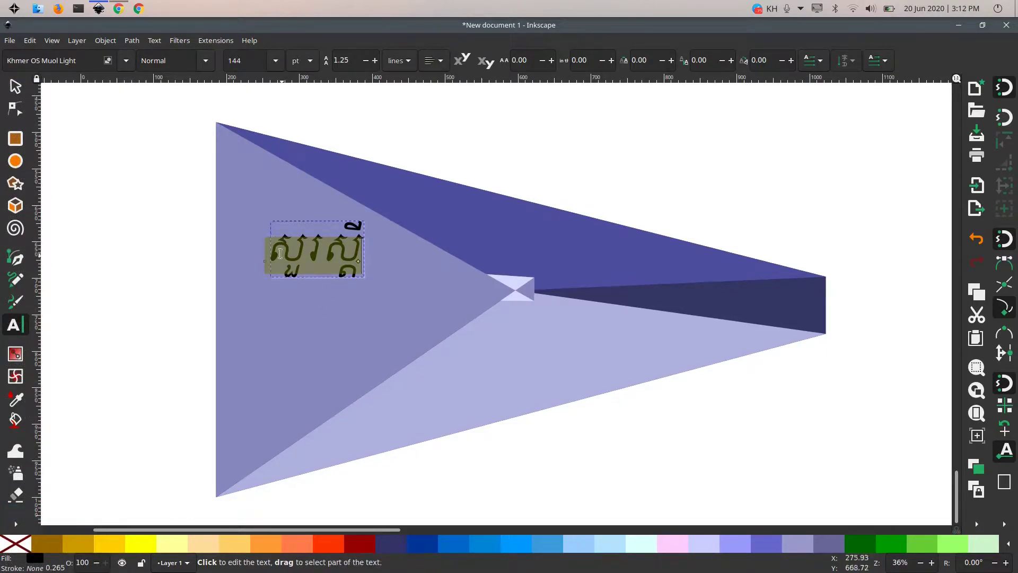
click(15, 87)
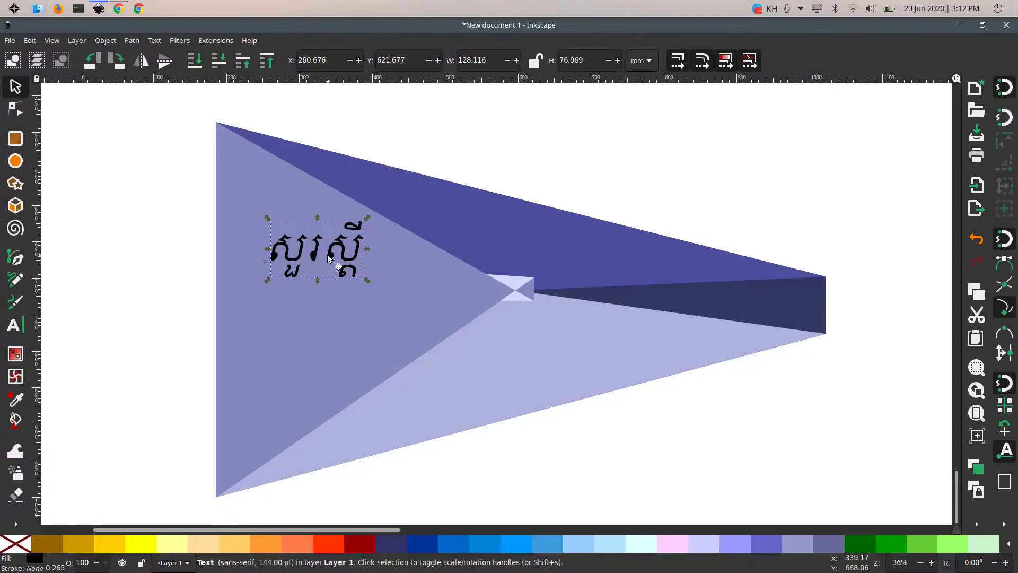
mouse_move(328, 258)
mouse_down()
mouse_move(320, 285)
mouse_move(423, 284)
mouse_up()
double_click(317, 285)
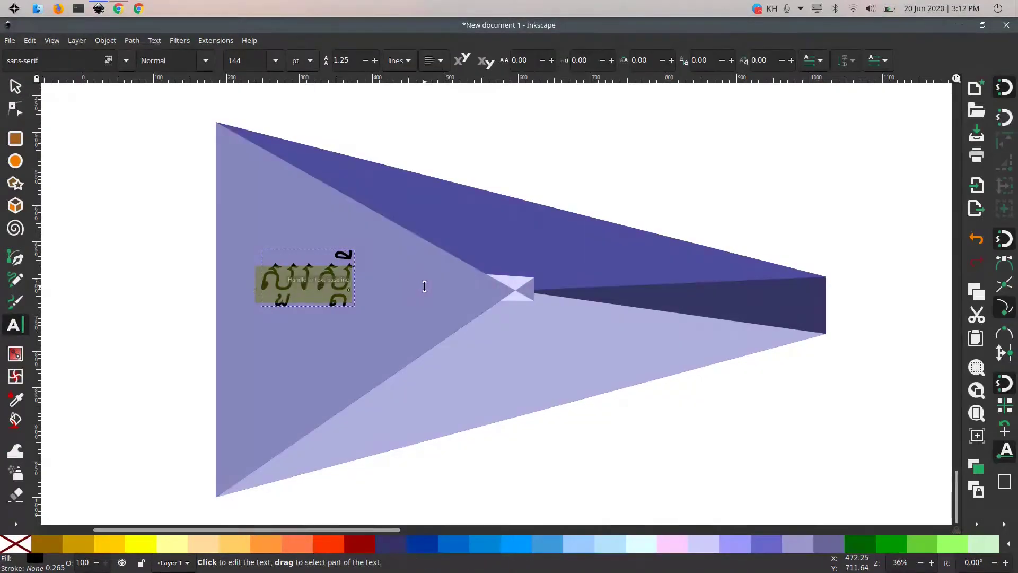
click(125, 61)
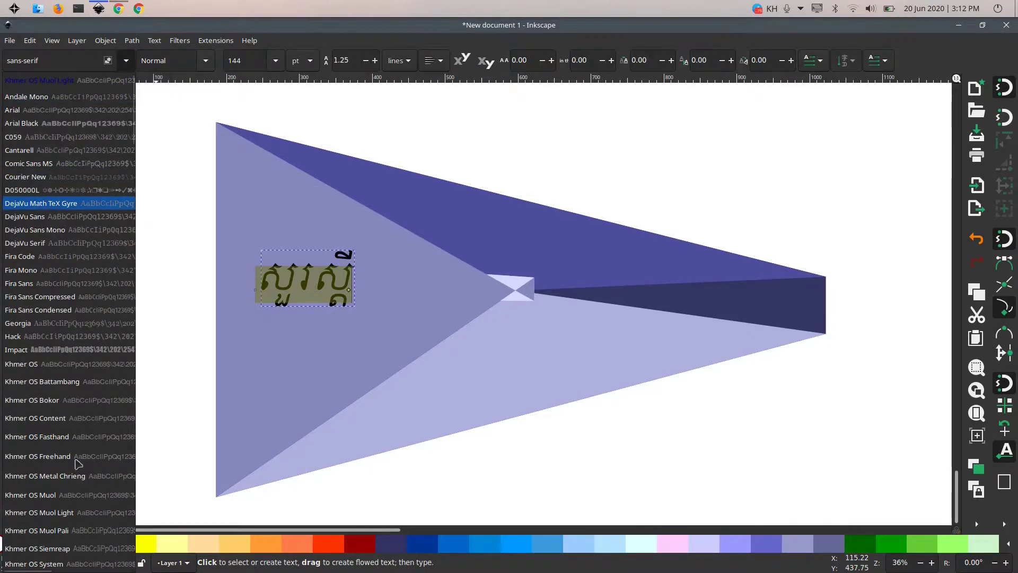
scroll(79, 464, down, 2)
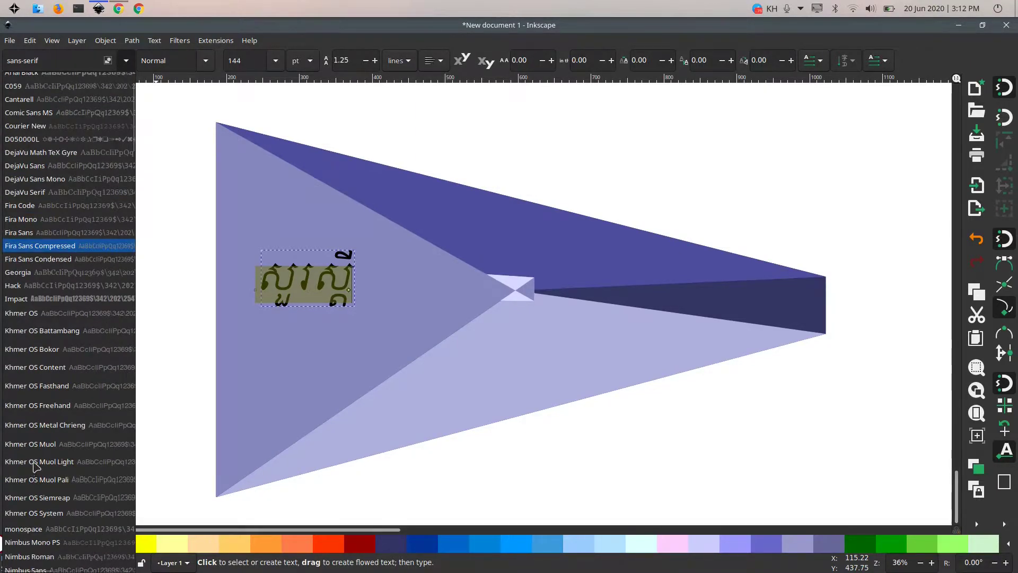
scroll(42, 467, down, 5)
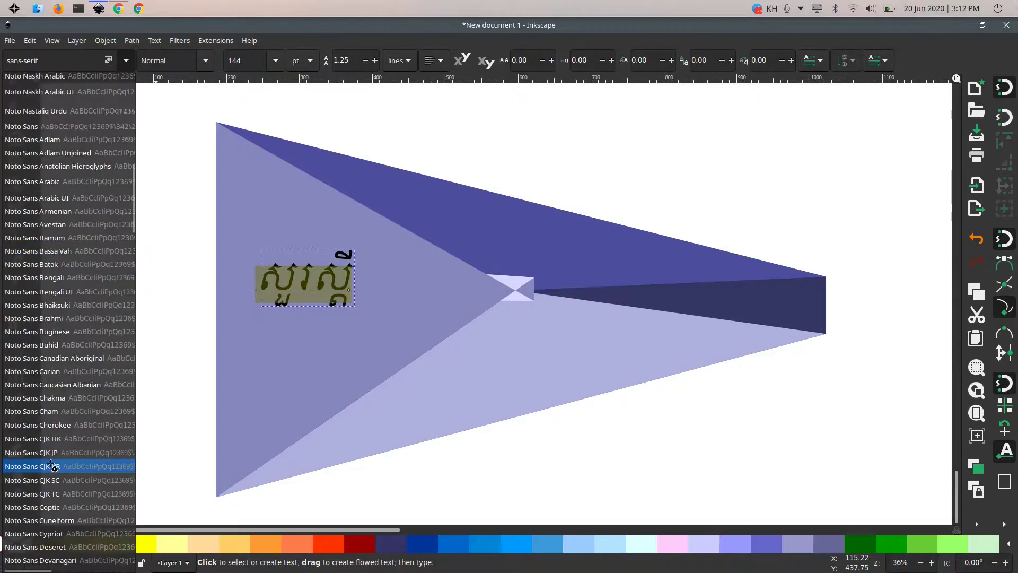
click(47, 466)
key(ctrl+z)
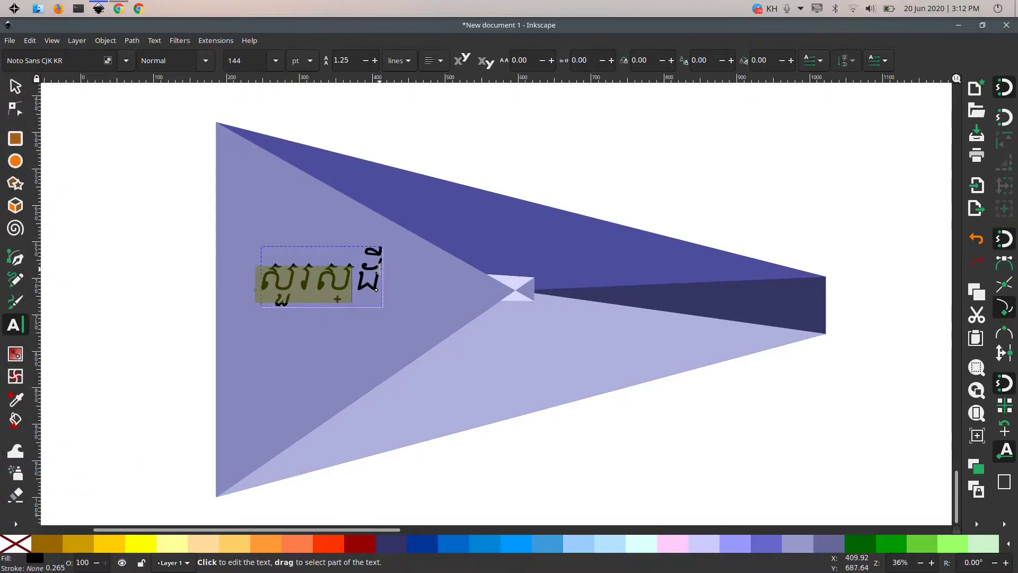
key(ctrl+z)
key(ctrl+z)
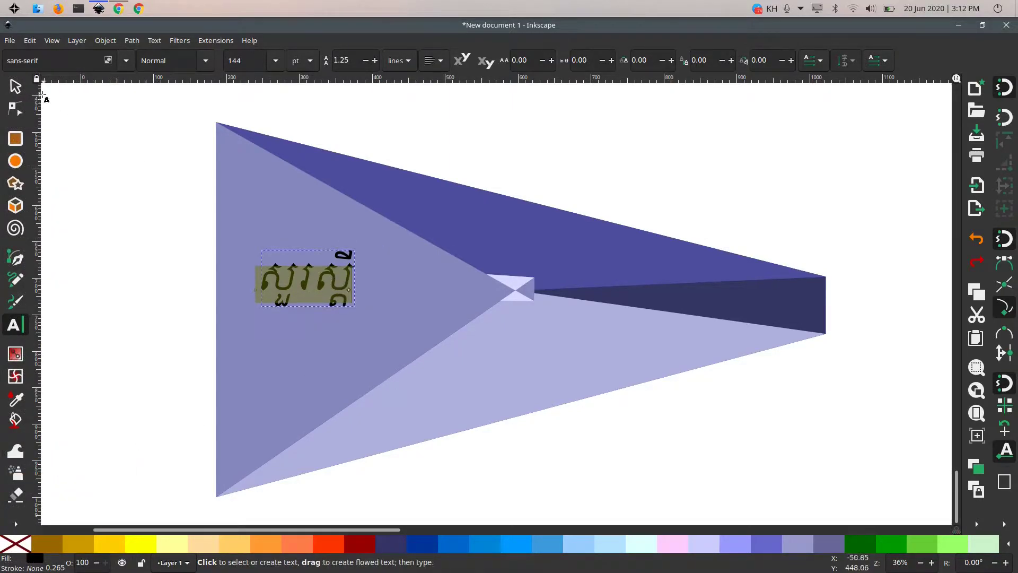
click(14, 86)
double_click(305, 285)
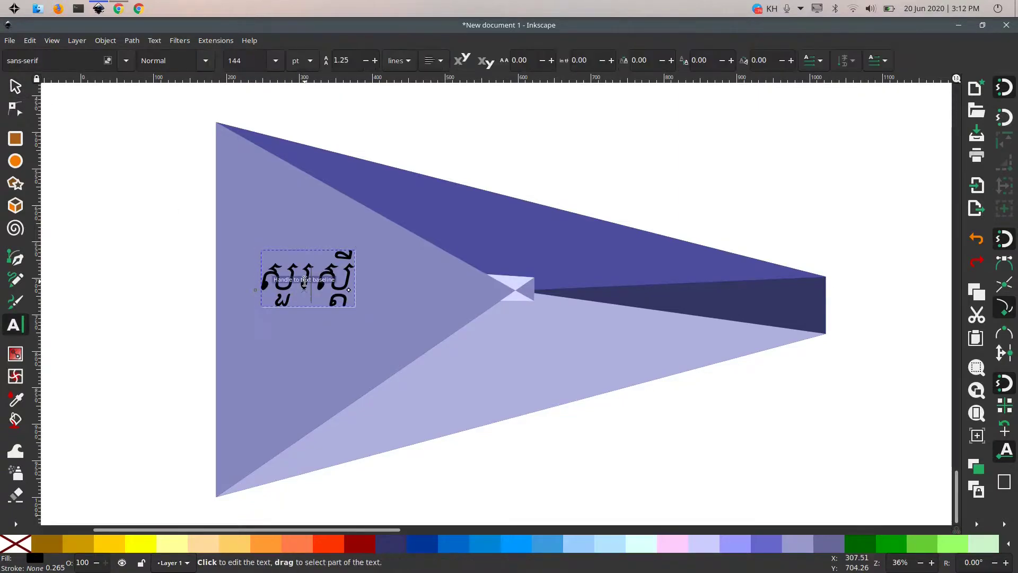
key(ctrl+a)
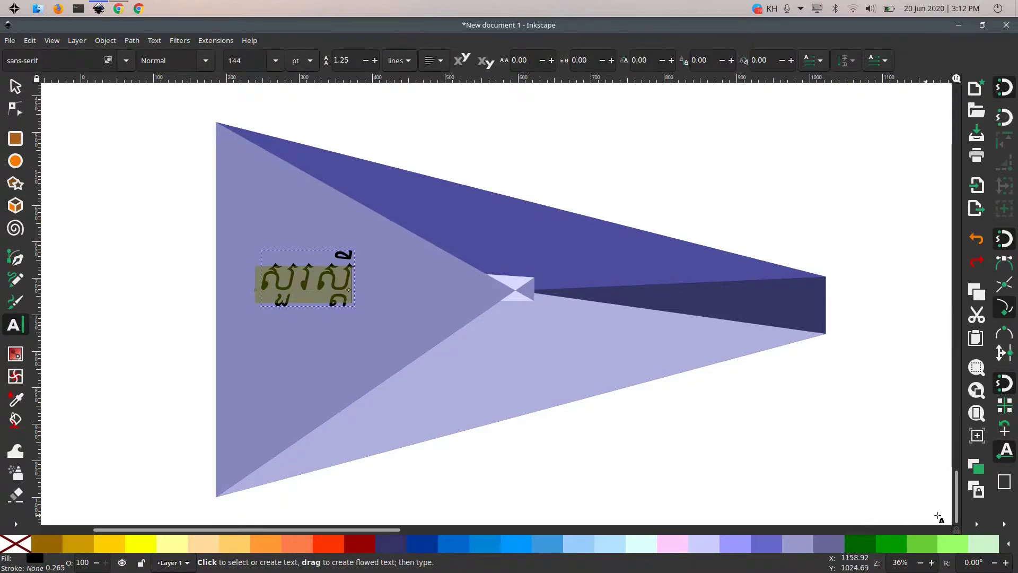
Step: Bring up Text and Font and browse the font family list
click(978, 526)
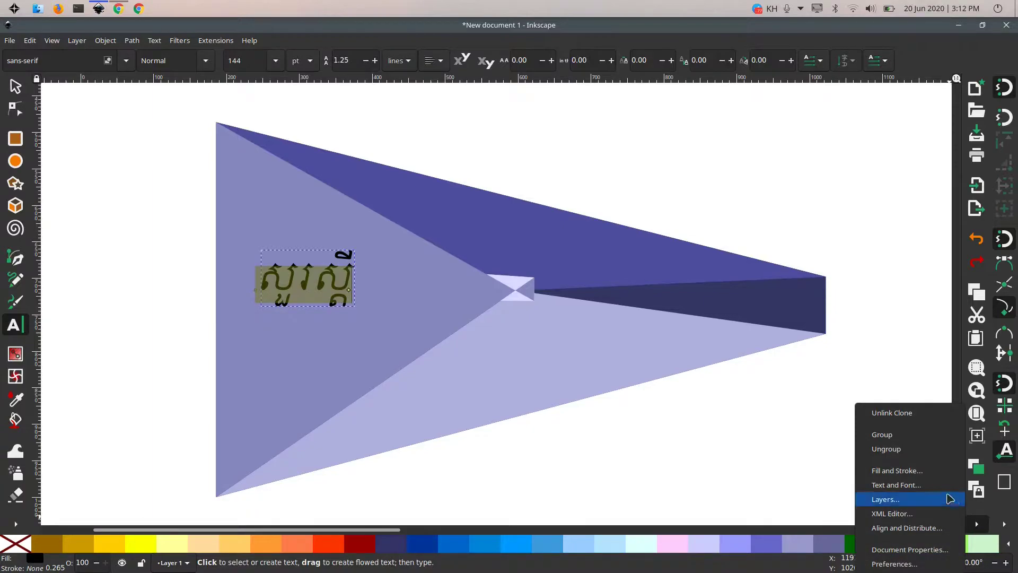
click(917, 484)
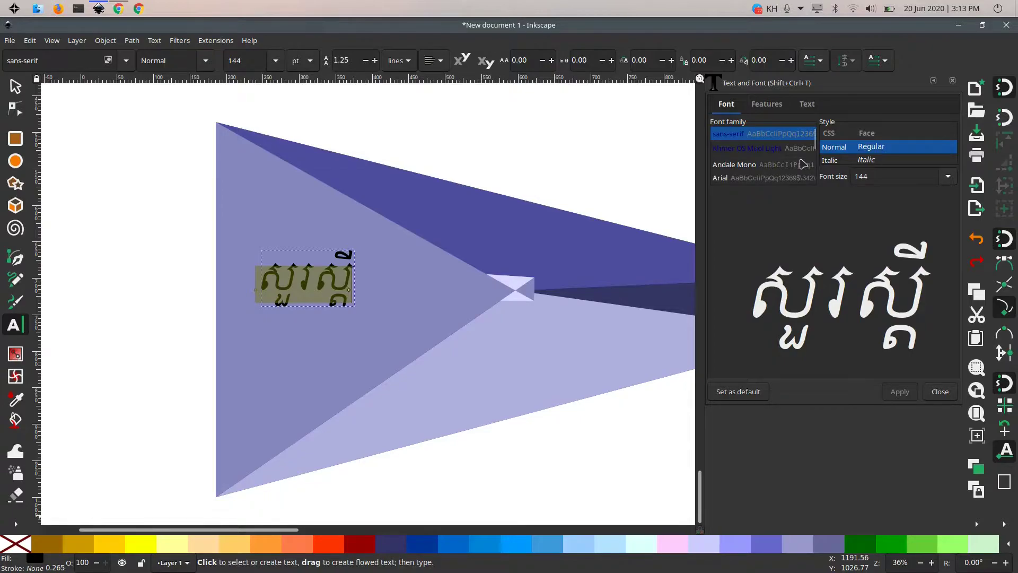
click(783, 166)
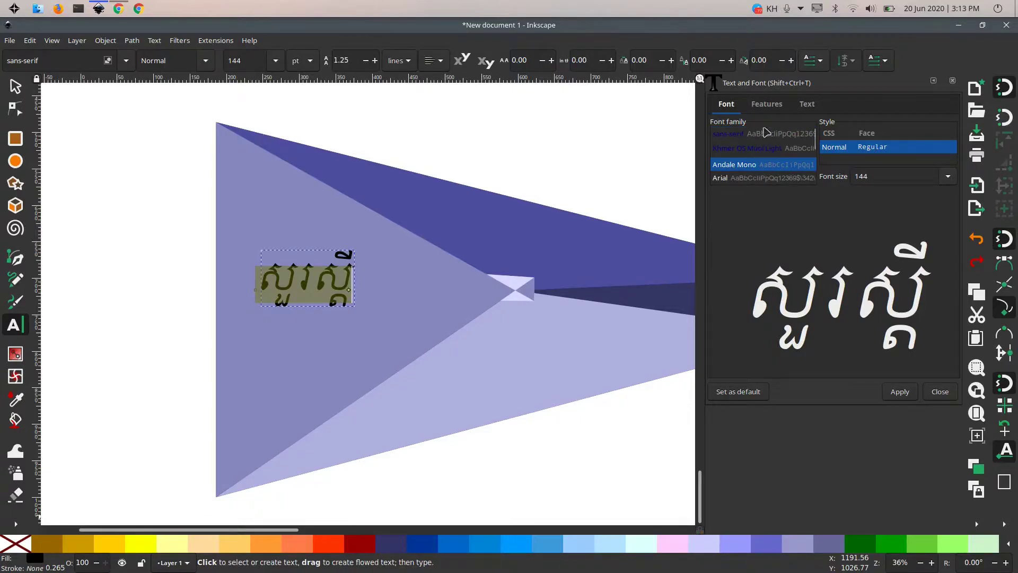
click(767, 105)
click(726, 107)
drag(817, 142, 814, 161)
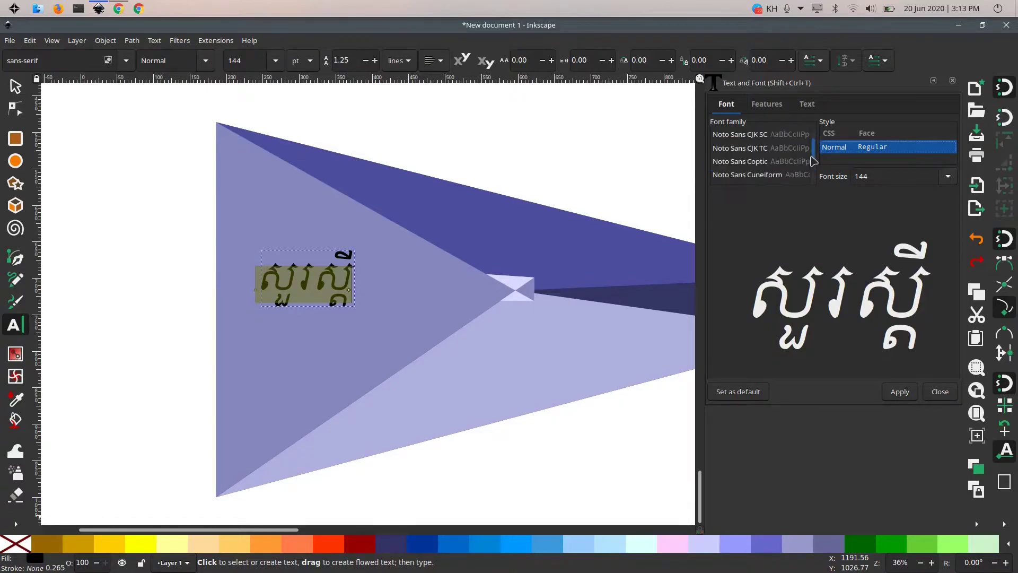
scroll(814, 161, down, 5)
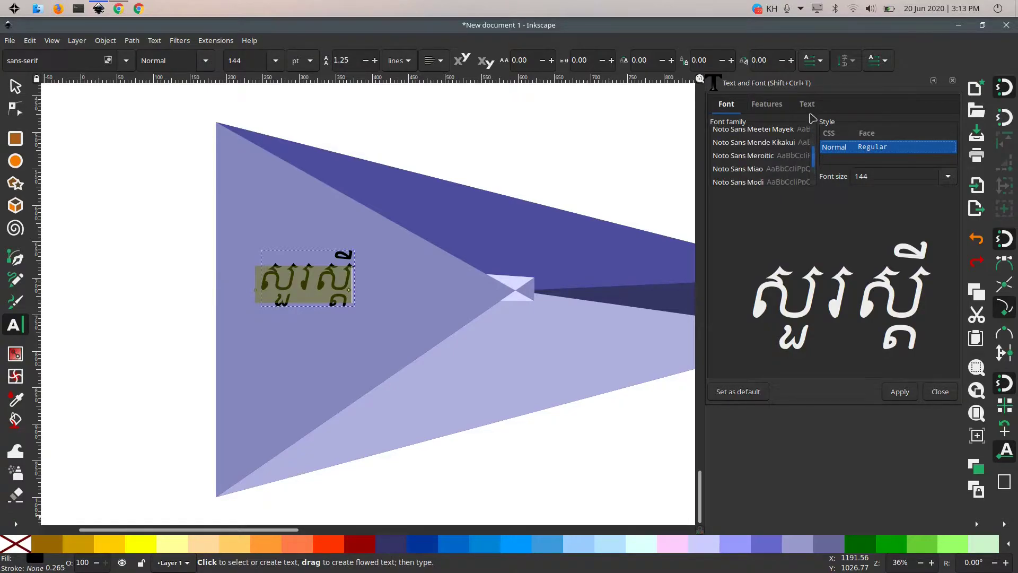
scroll(789, 129, up, 15)
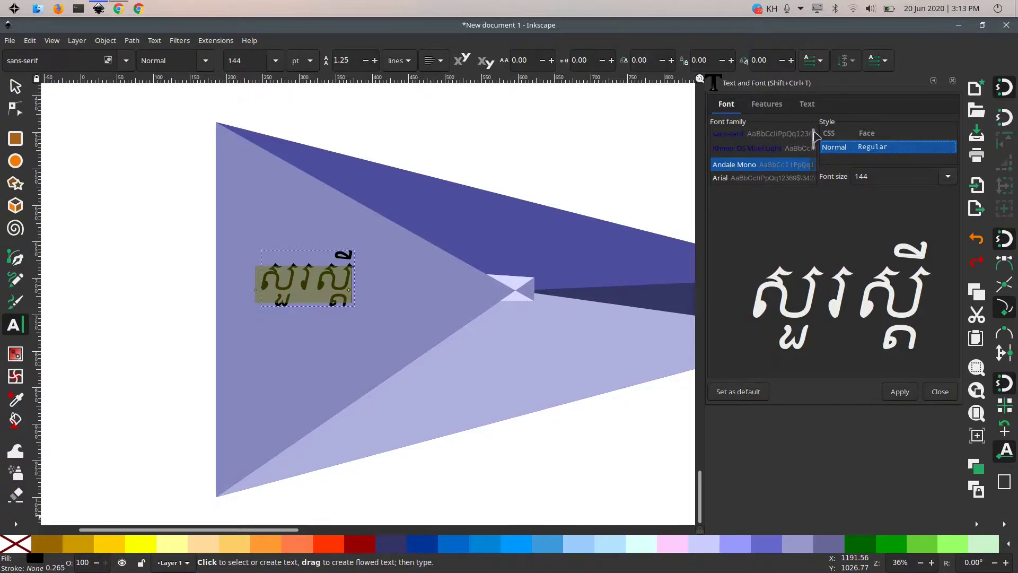
mouse_move(815, 137)
mouse_down()
mouse_move(810, 166)
mouse_move(806, 127)
mouse_up()
Step: Apply Khmer OS Muol Light to the Khmer word and close the dialog
click(772, 139)
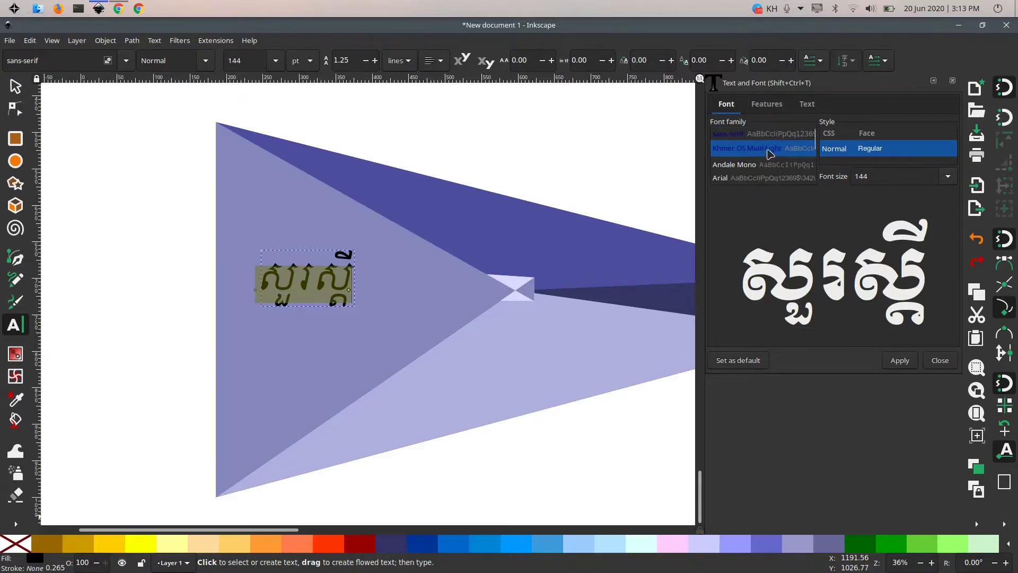
click(899, 361)
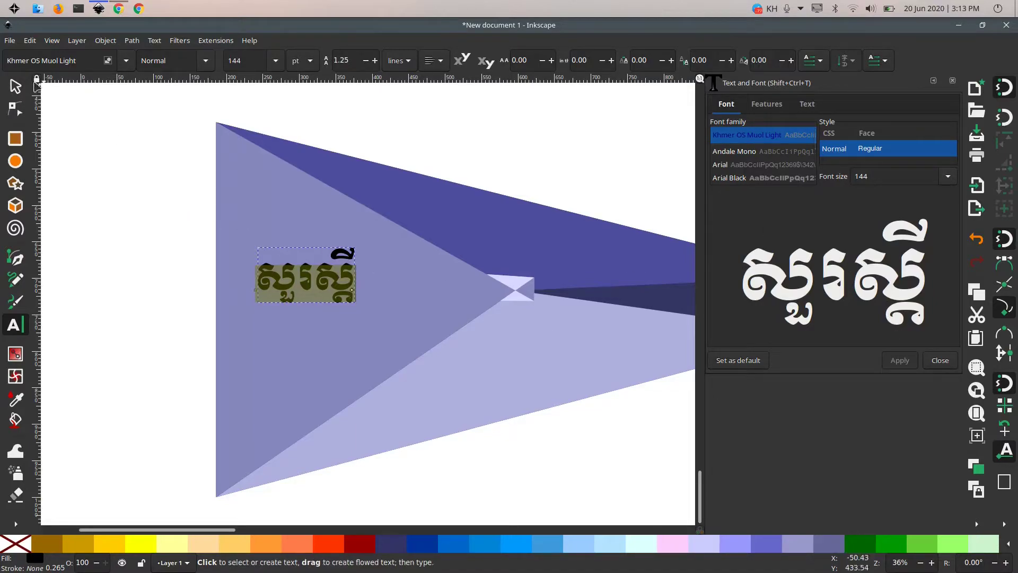
click(15, 86)
click(586, 353)
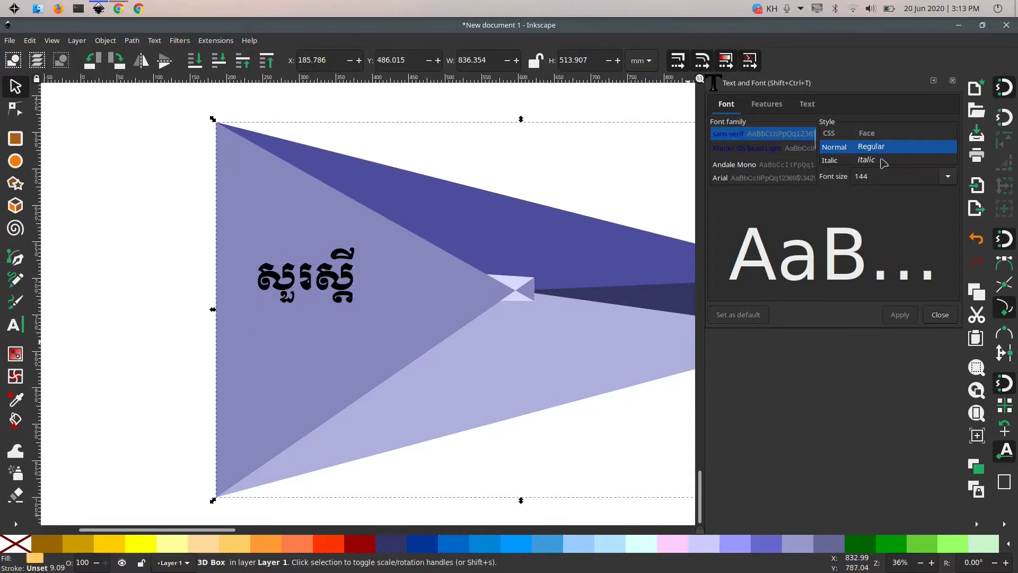
click(953, 81)
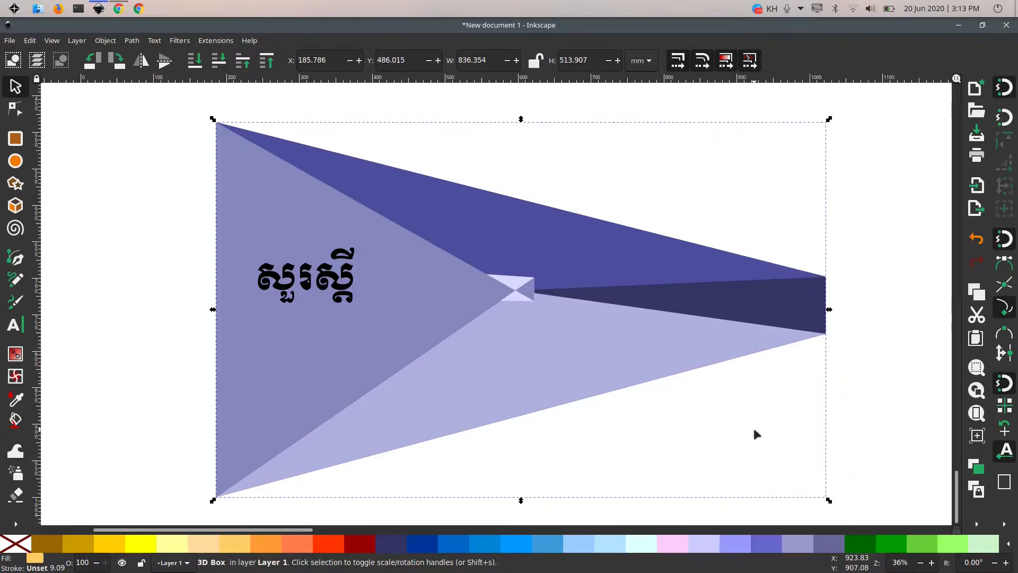
Step: Give the Khmer word a dark red 990000 fill and bring up Fill and Stroke
key(Escape)
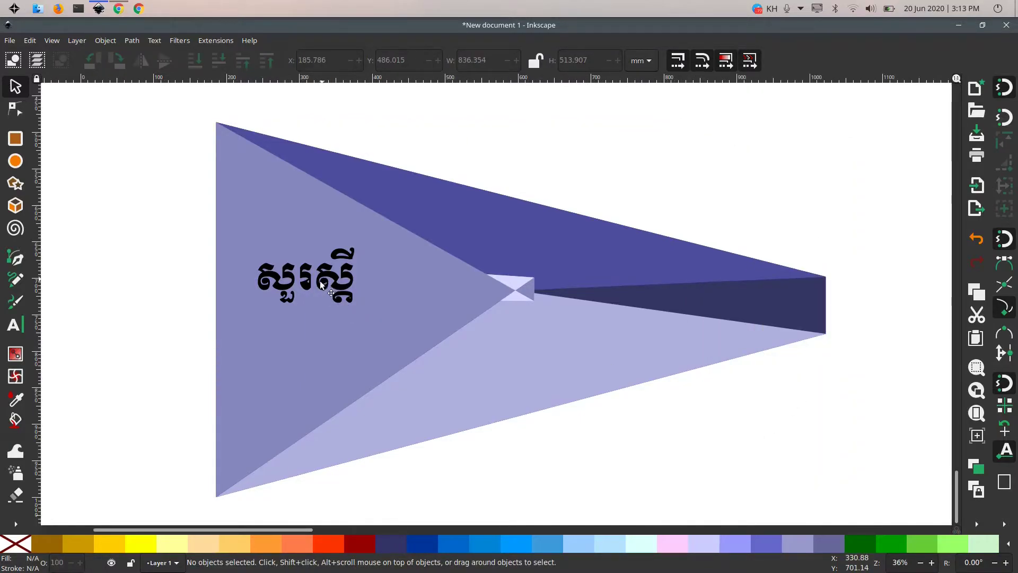
drag(324, 281, 314, 293)
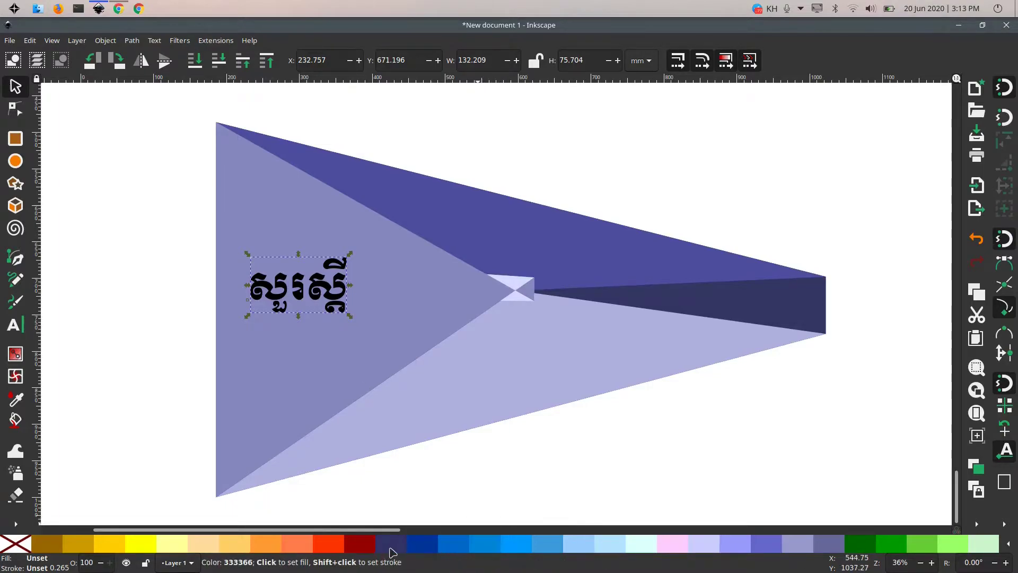
click(357, 552)
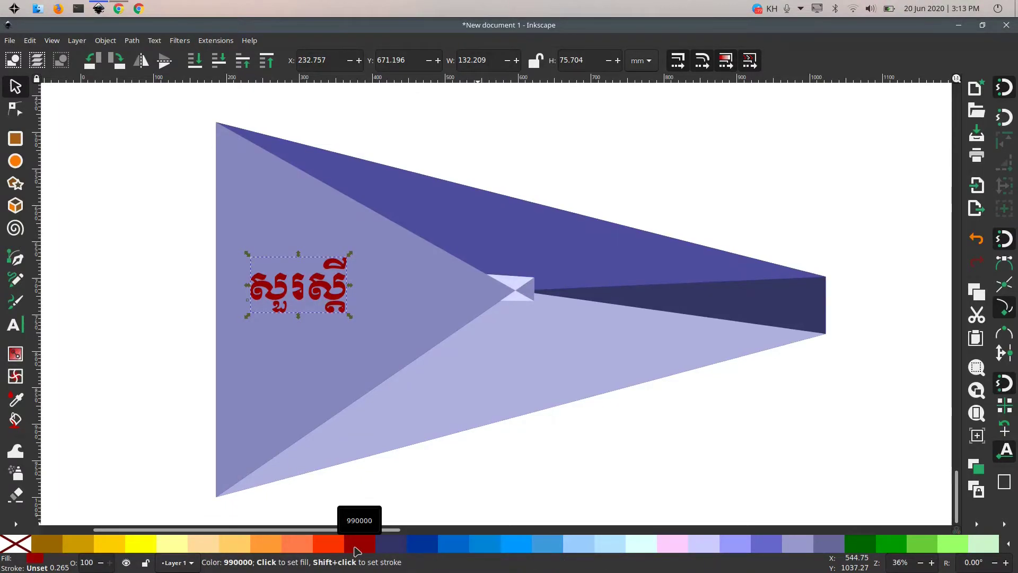
click(978, 525)
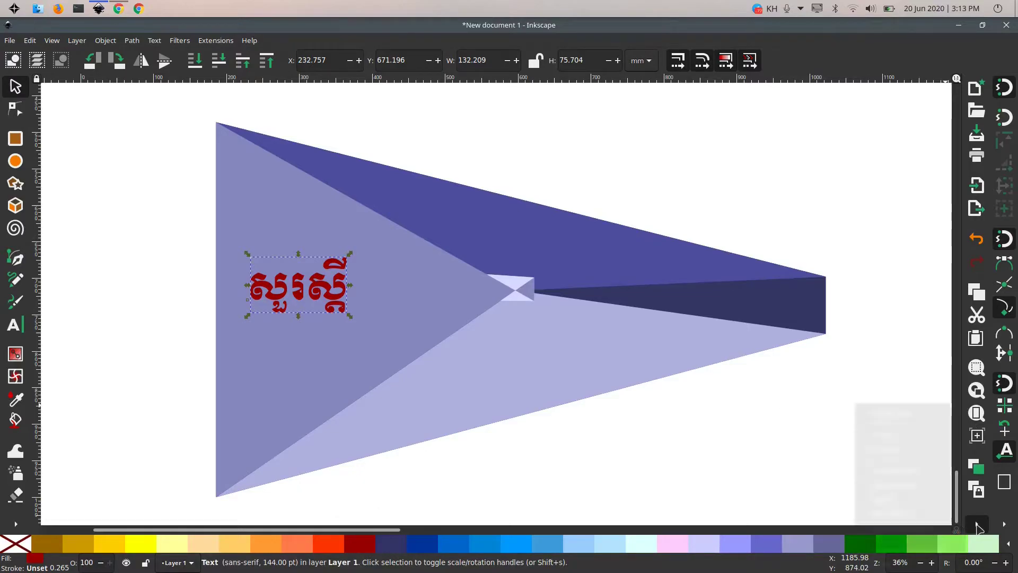
click(903, 472)
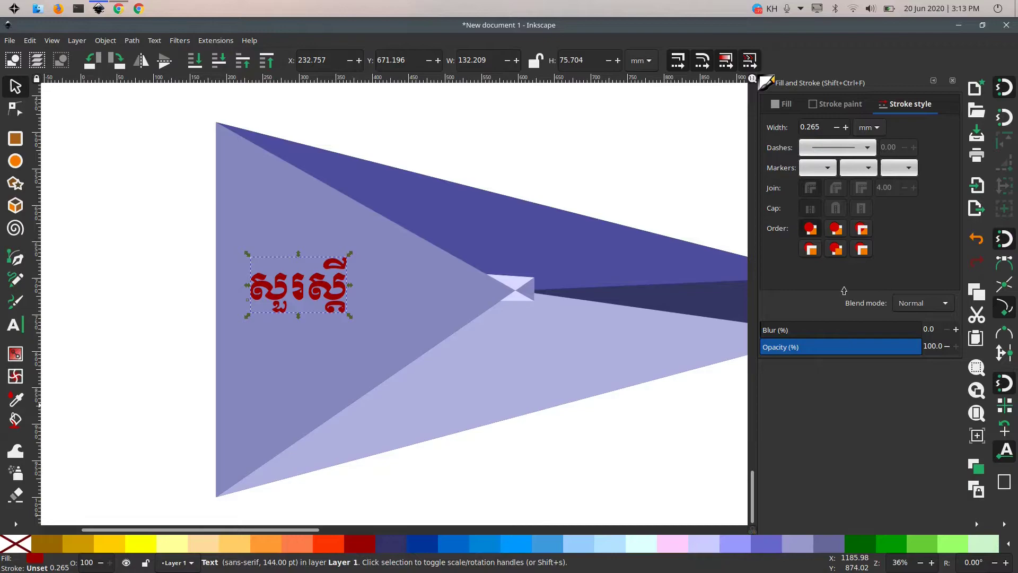
Step: Try radial, linear, flat and striped pattern fills on the Khmer word
click(787, 105)
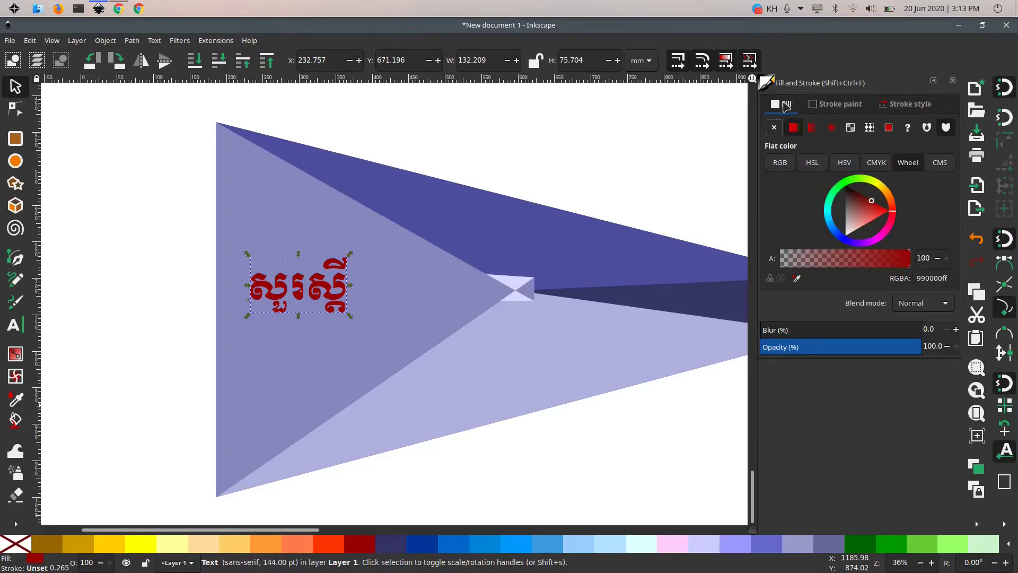
click(830, 127)
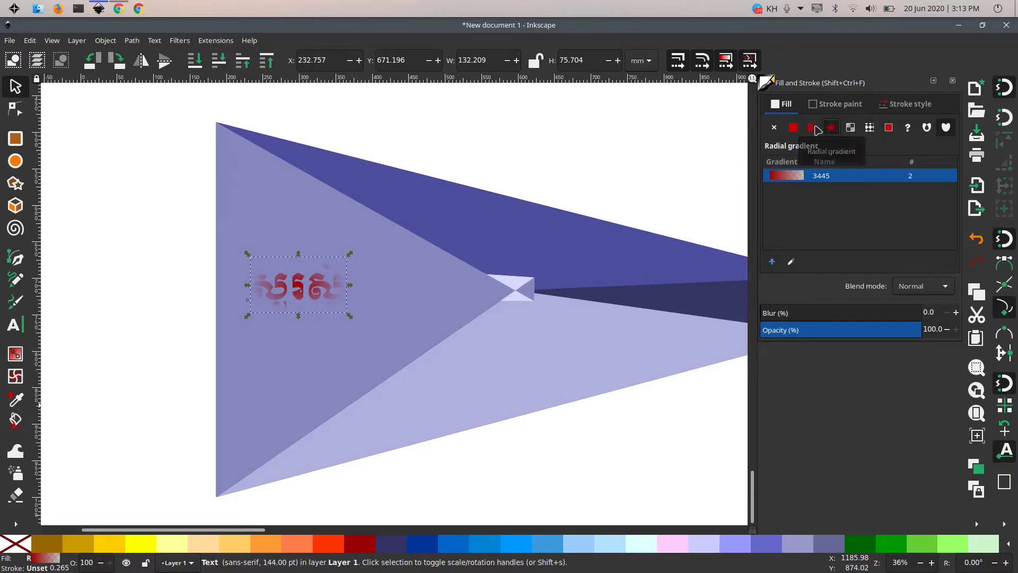
click(813, 128)
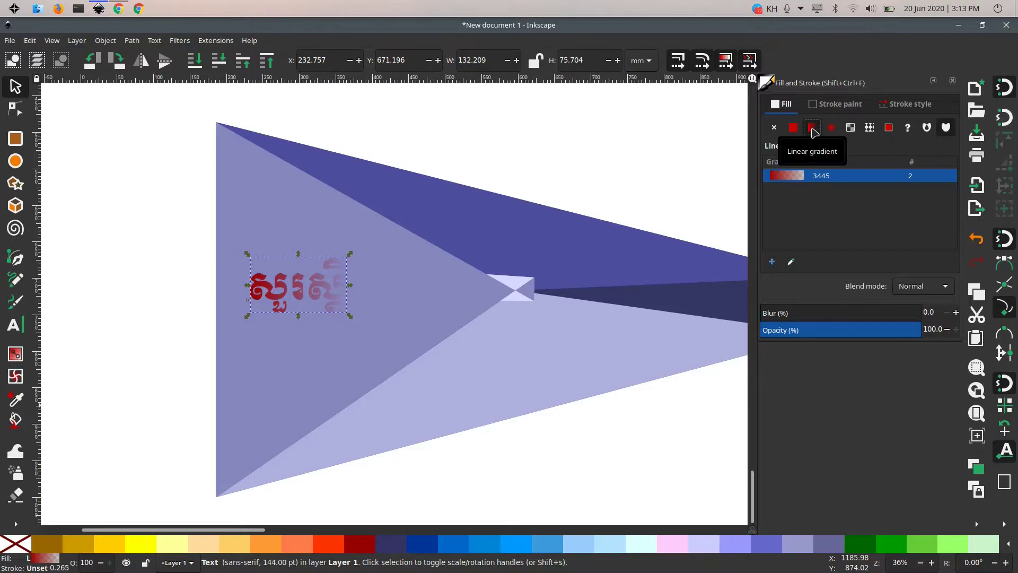
click(792, 128)
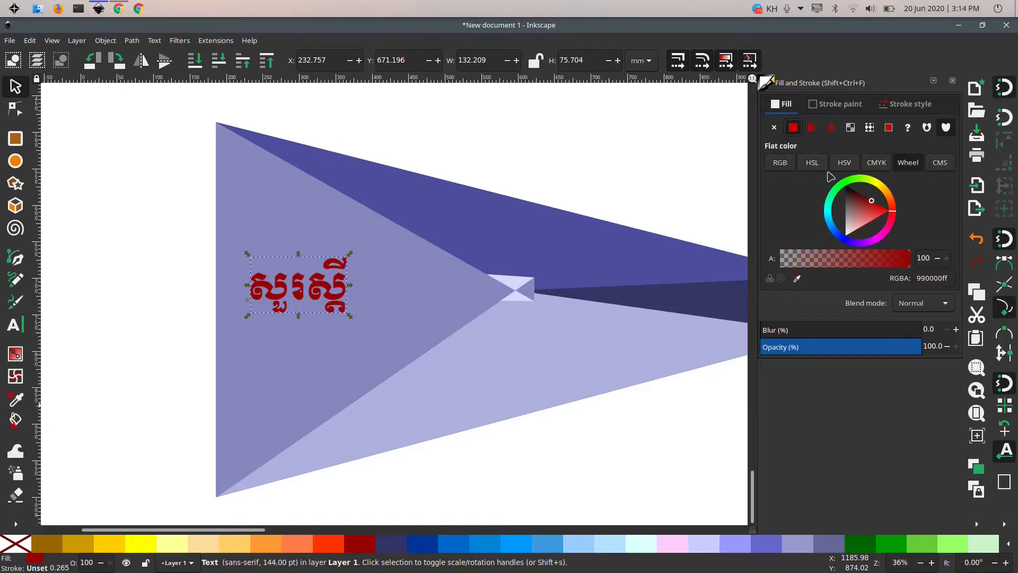
click(870, 129)
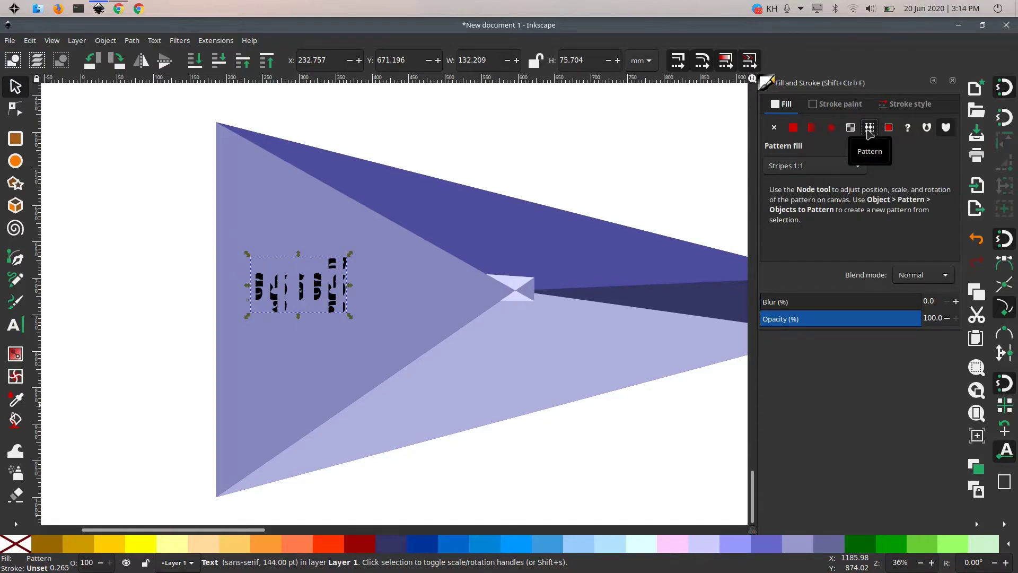
Step: Settle on a linear dark-red-to-transparent gradient fill and test the Blur slider
click(831, 128)
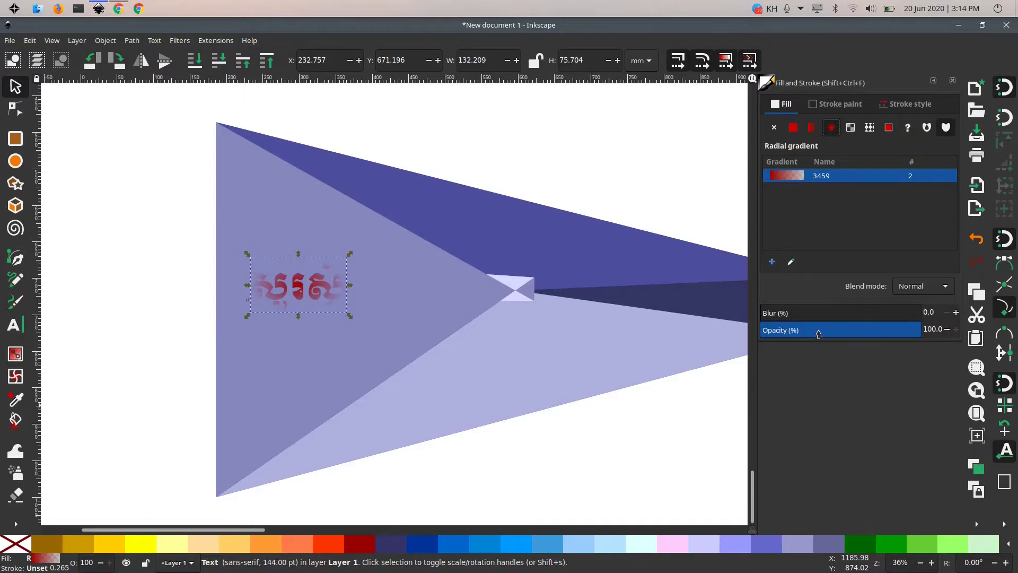
click(811, 130)
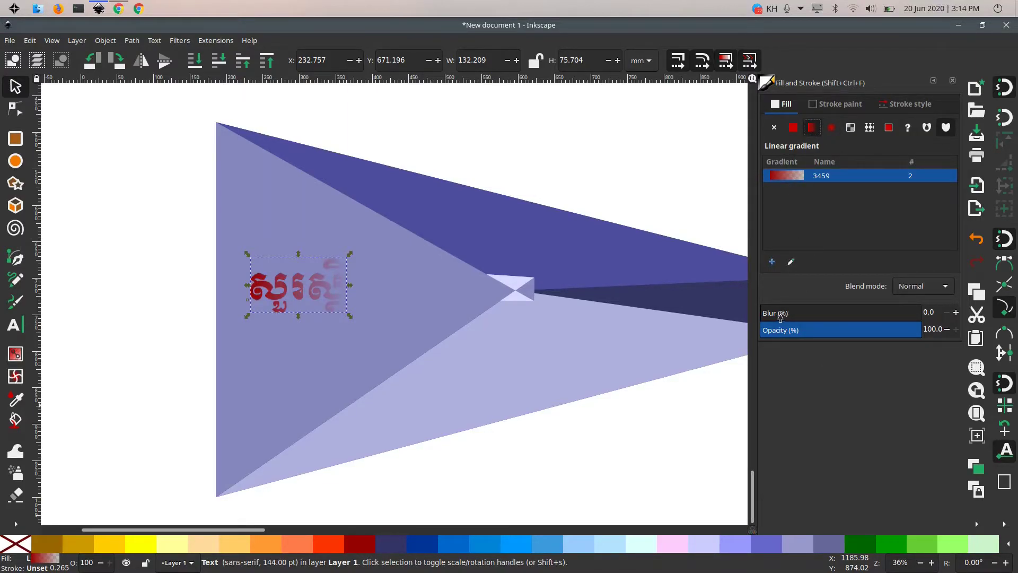
mouse_move(780, 317)
mouse_down()
mouse_move(807, 313)
mouse_move(727, 313)
mouse_up()
Step: Stretch the red Khmer word wider and taller on the box's left face
drag(350, 284, 390, 300)
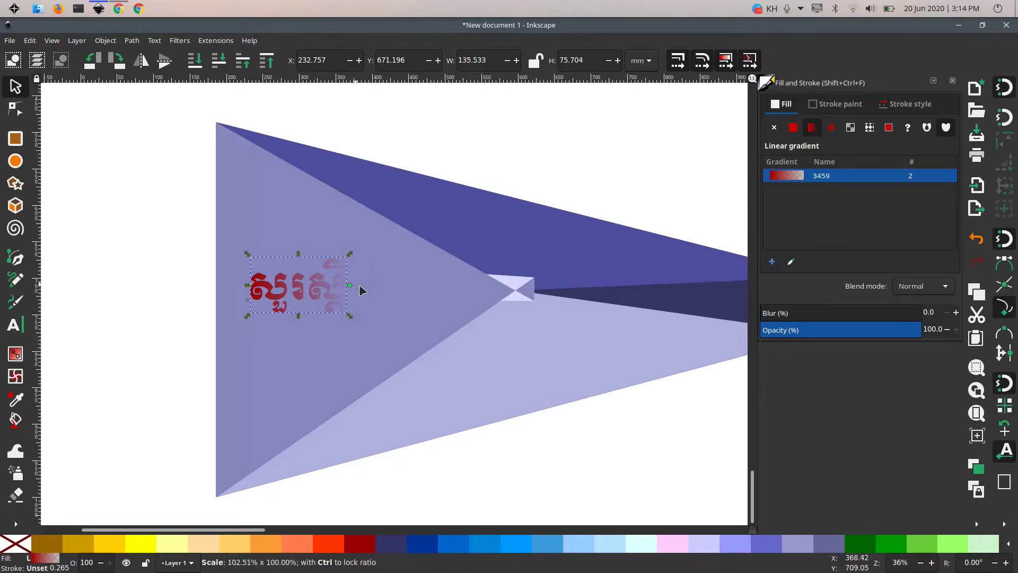
mouse_move(318, 314)
mouse_down()
mouse_move(319, 356)
mouse_move(309, 314)
mouse_up()
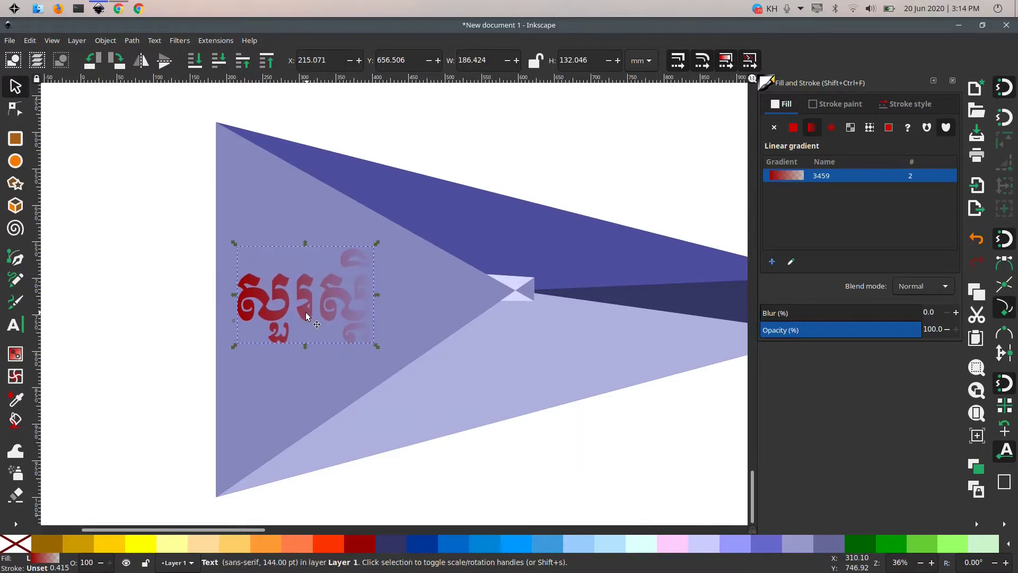
click(498, 401)
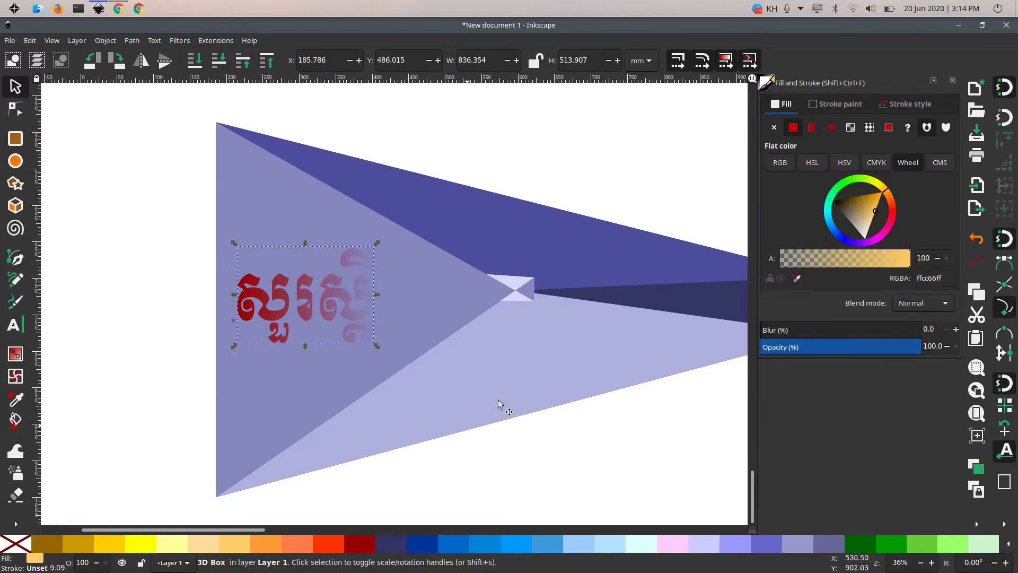
Step: Reselect the Khmer word, then place a new text cursor on the box's lower face
click(952, 82)
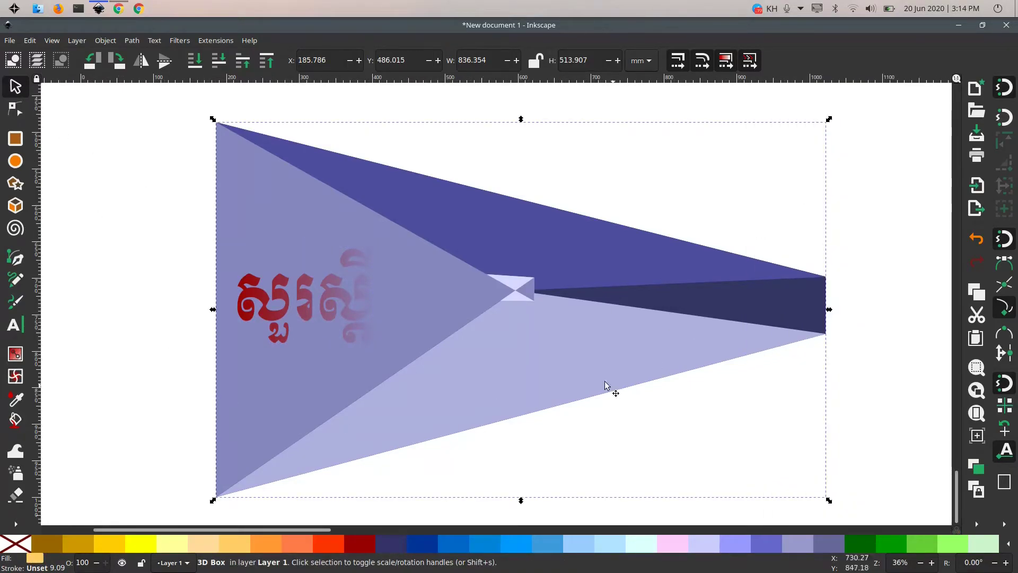
click(353, 291)
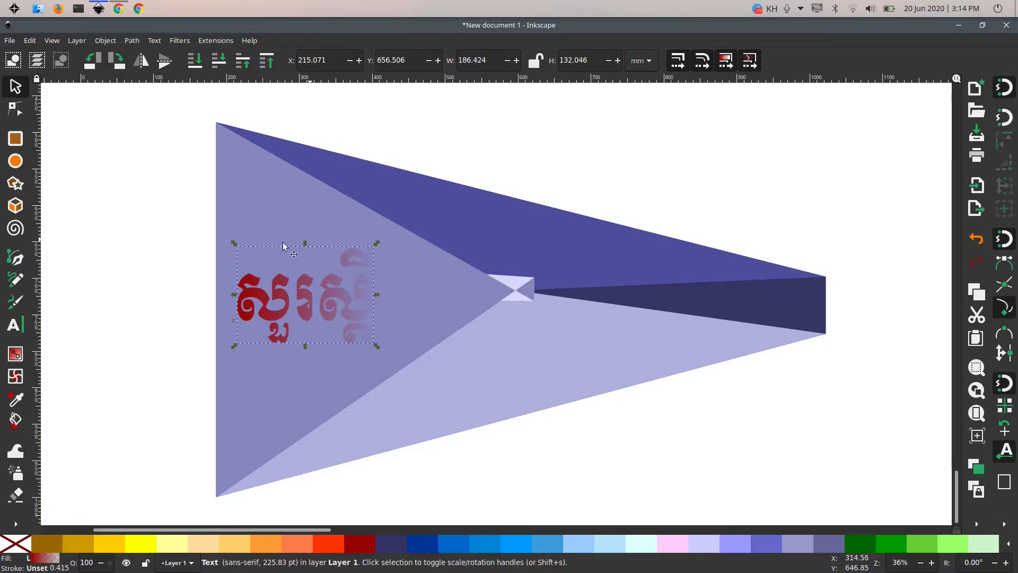
click(15, 324)
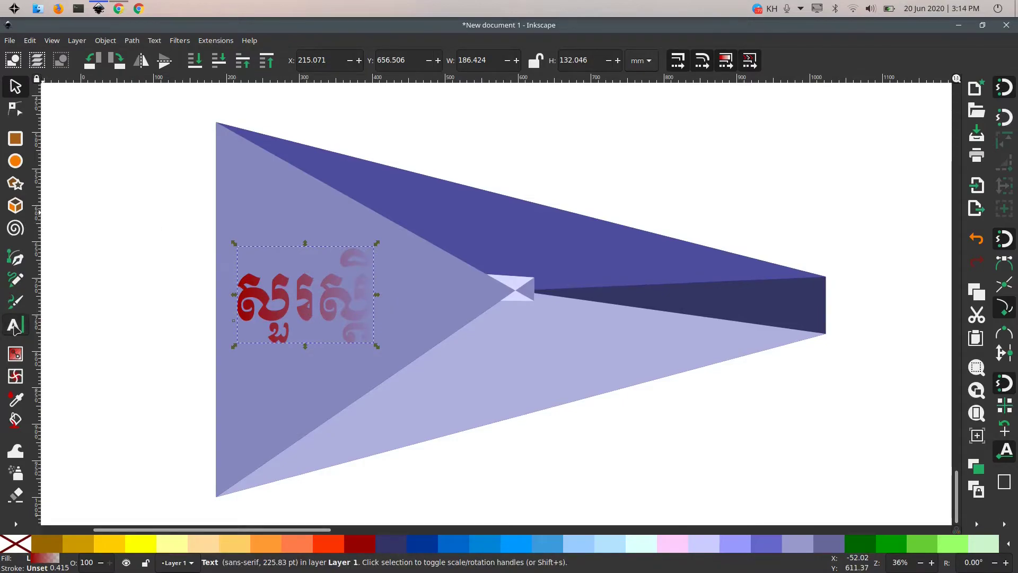
click(487, 365)
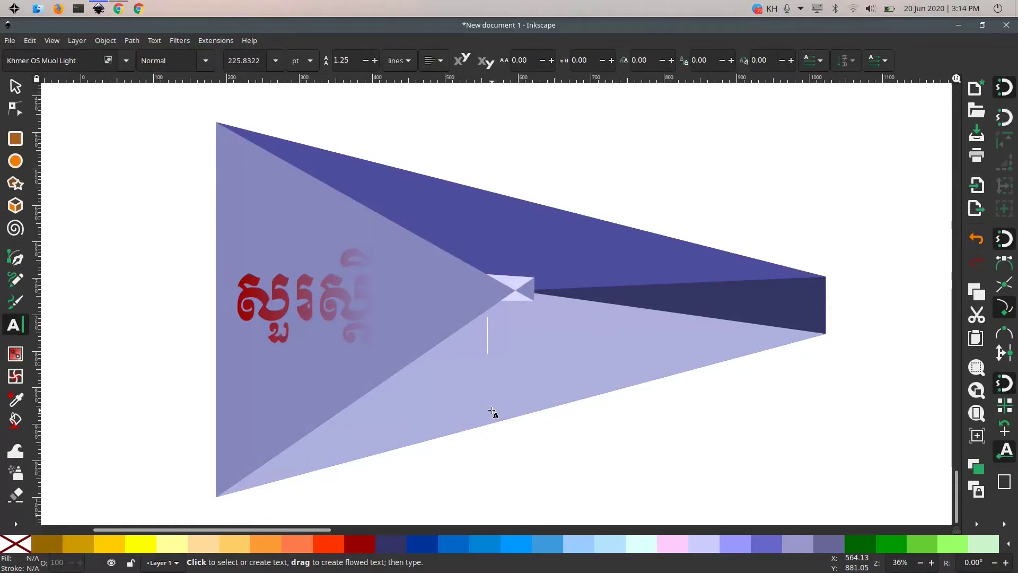
Step: Type the Khmer text រៀនអំពី on the lower face, correcting one mistyped character
text(រៀន)
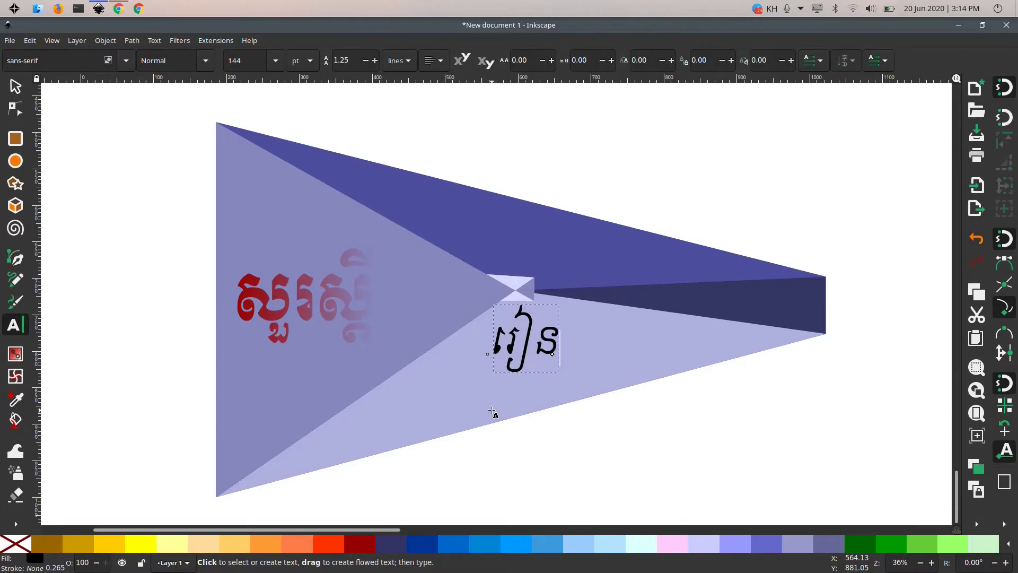
text(អា)
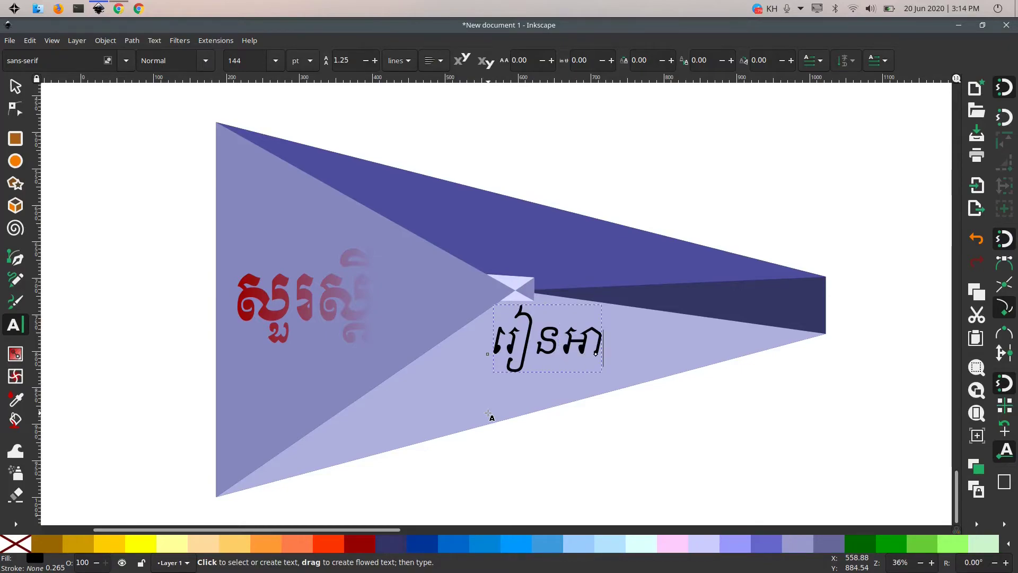
key(BackSpace)
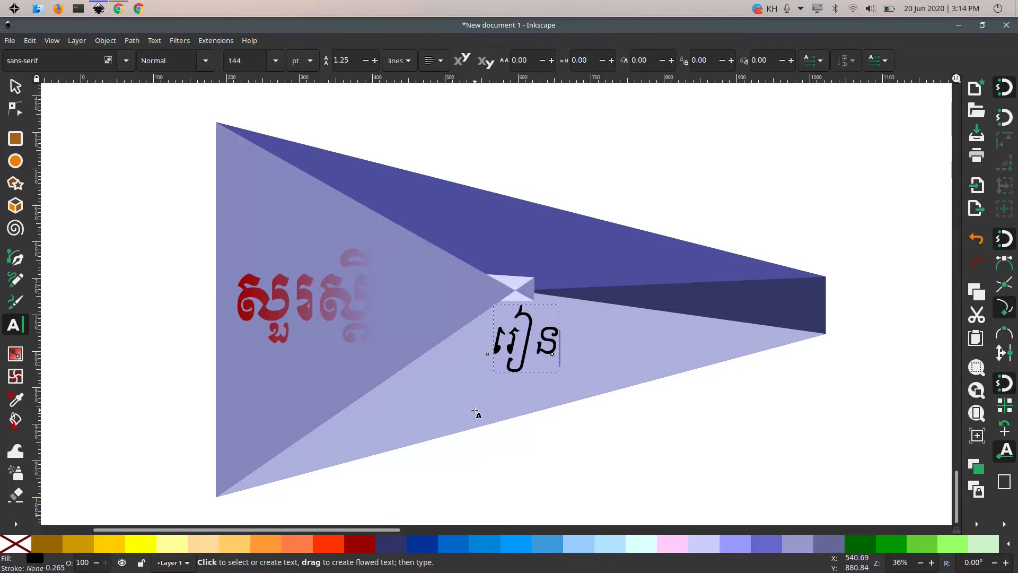
text(អំព)
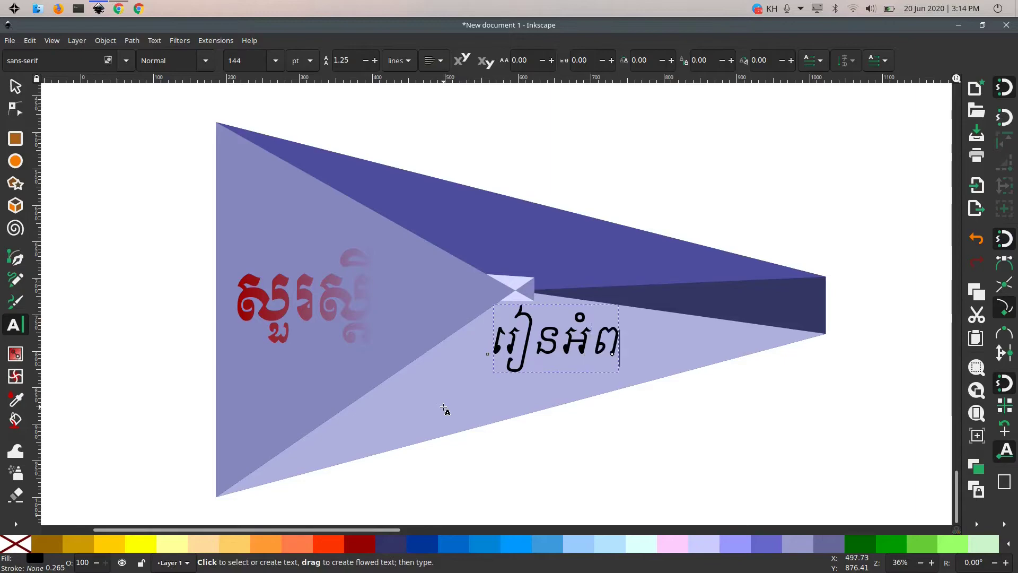
text(ី)
click(478, 227)
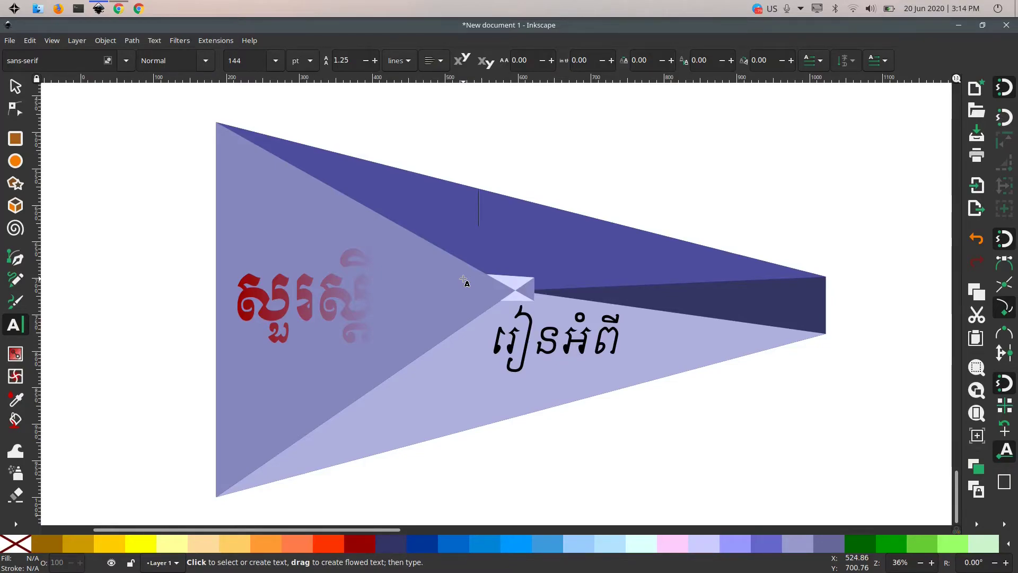
Step: Type the word 'inkscape' on the box's upper face and select all of its characters
text(in)
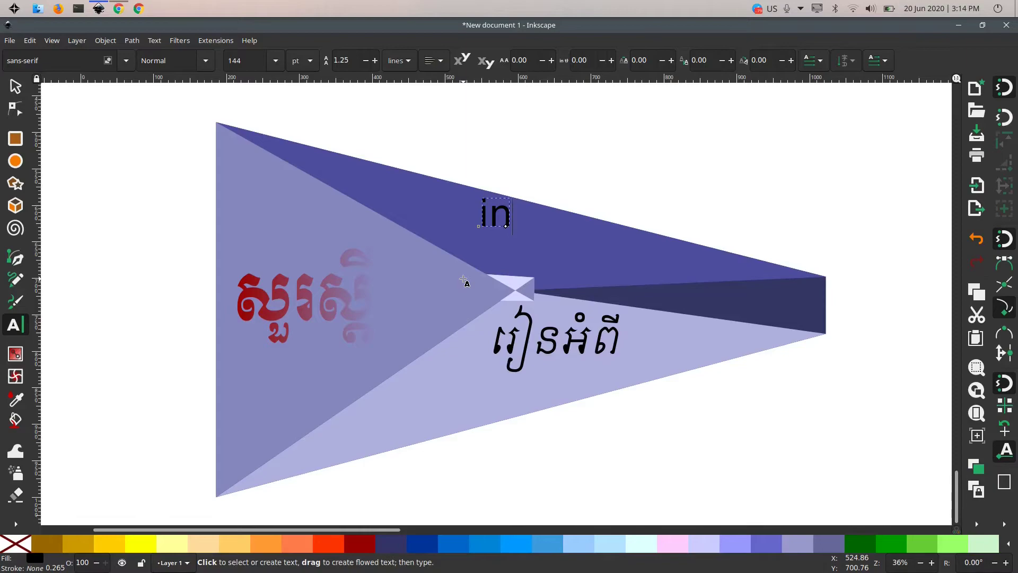
text(ksca)
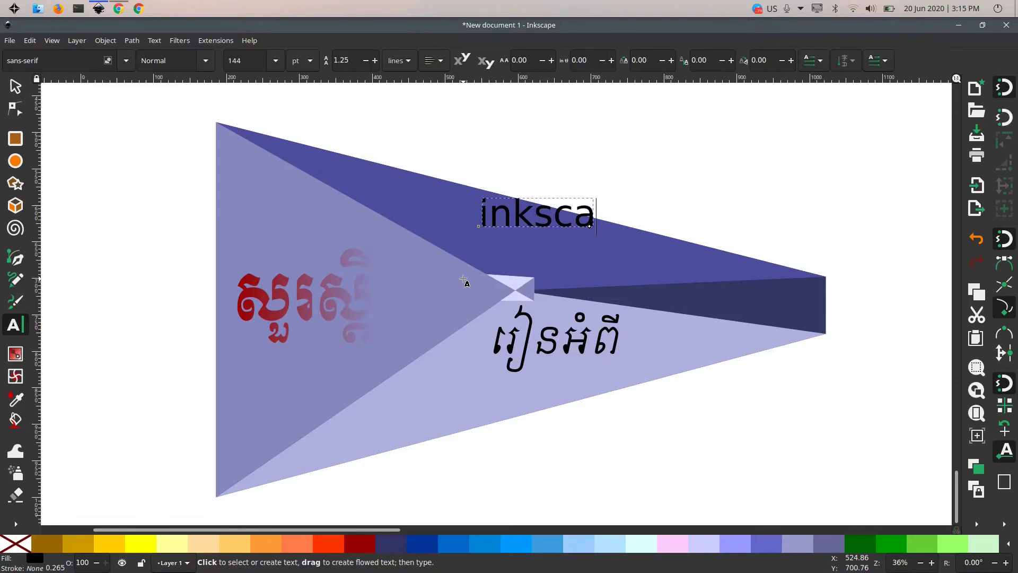
text(pe)
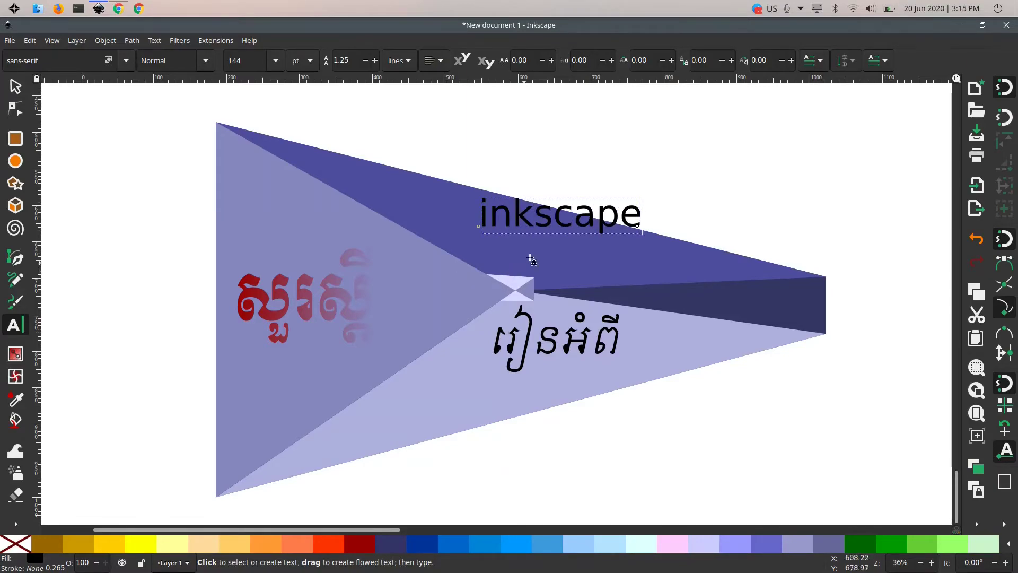
drag(488, 212, 655, 214)
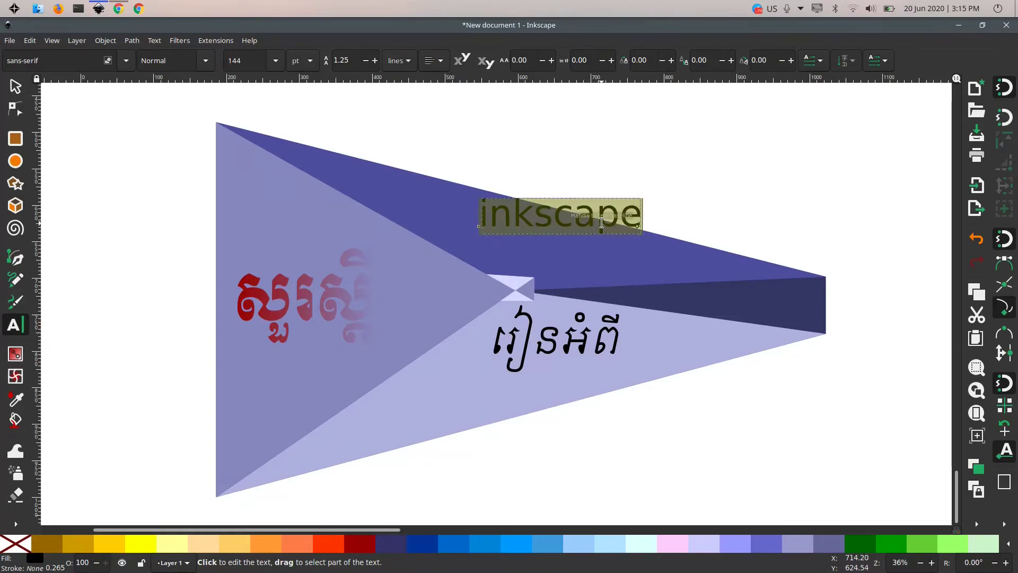
key(ctrl+a)
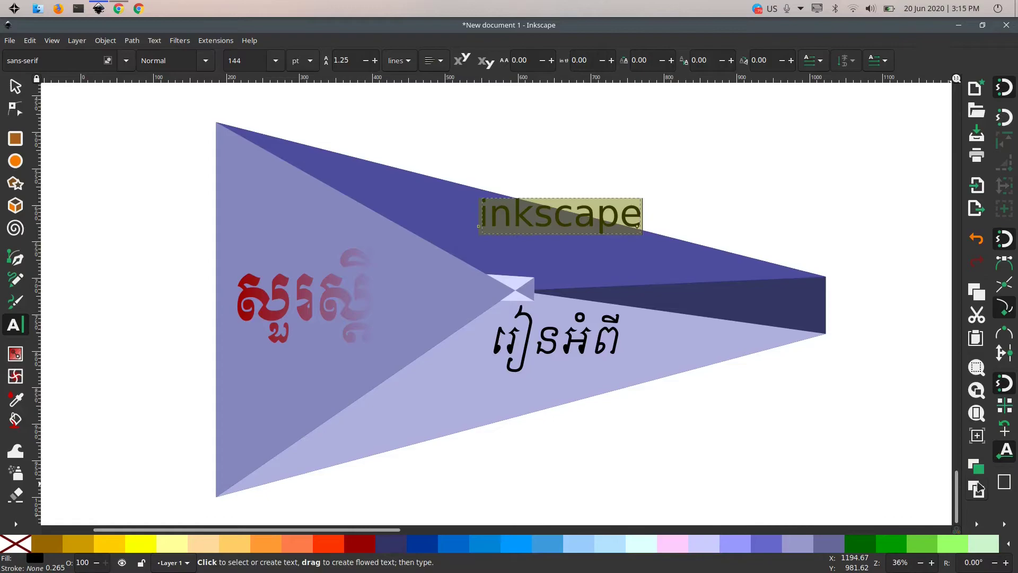
click(976, 525)
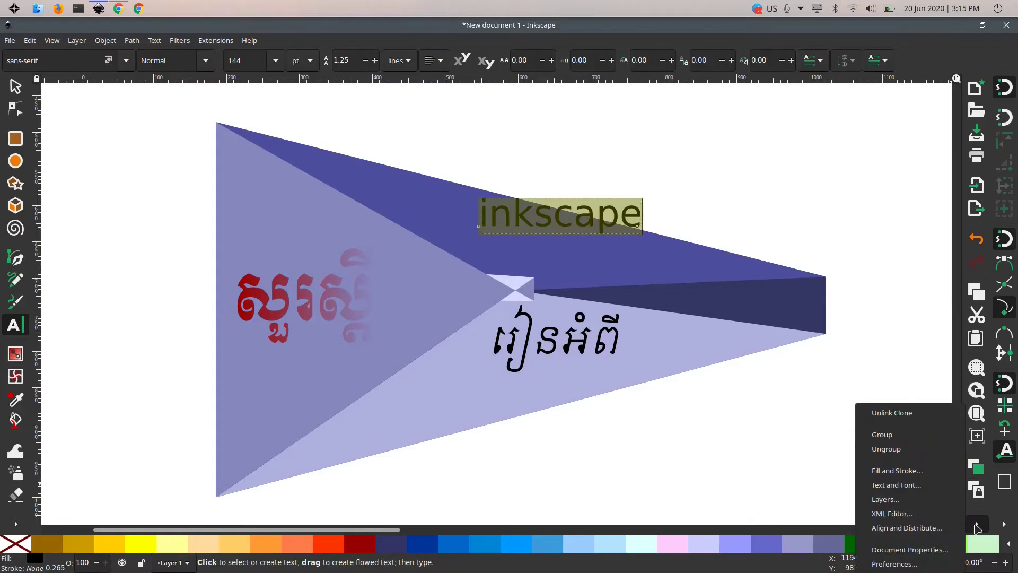
Step: Apply the serif Georgia font to the 144 pt 'inkscape' text via Text and Font
click(902, 471)
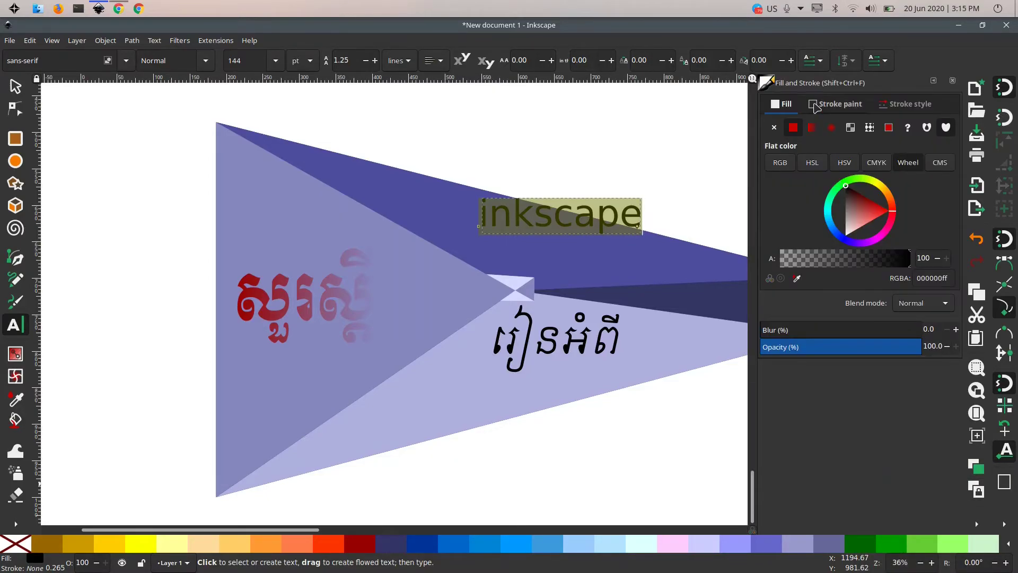
click(977, 525)
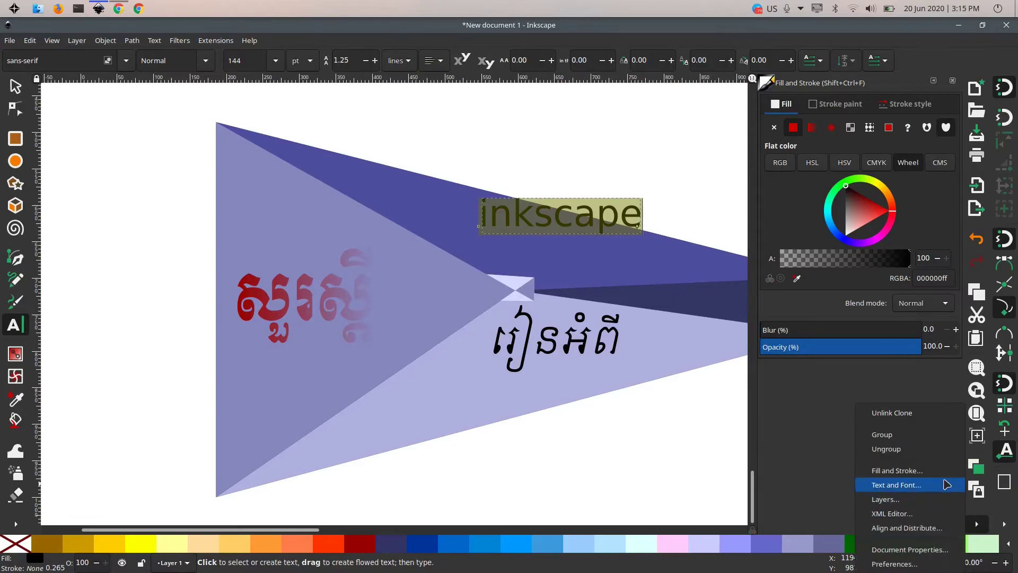
click(920, 491)
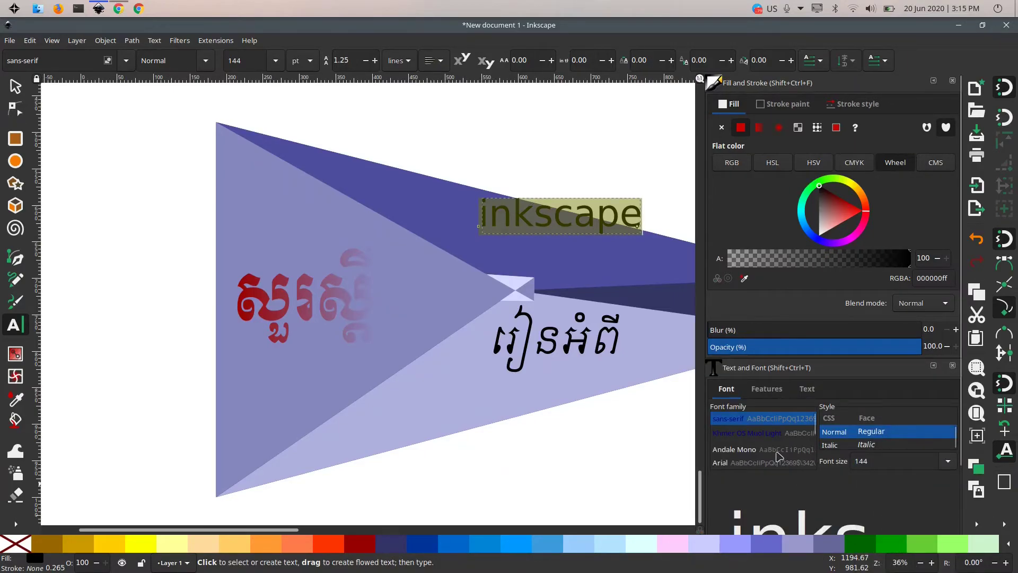
click(953, 81)
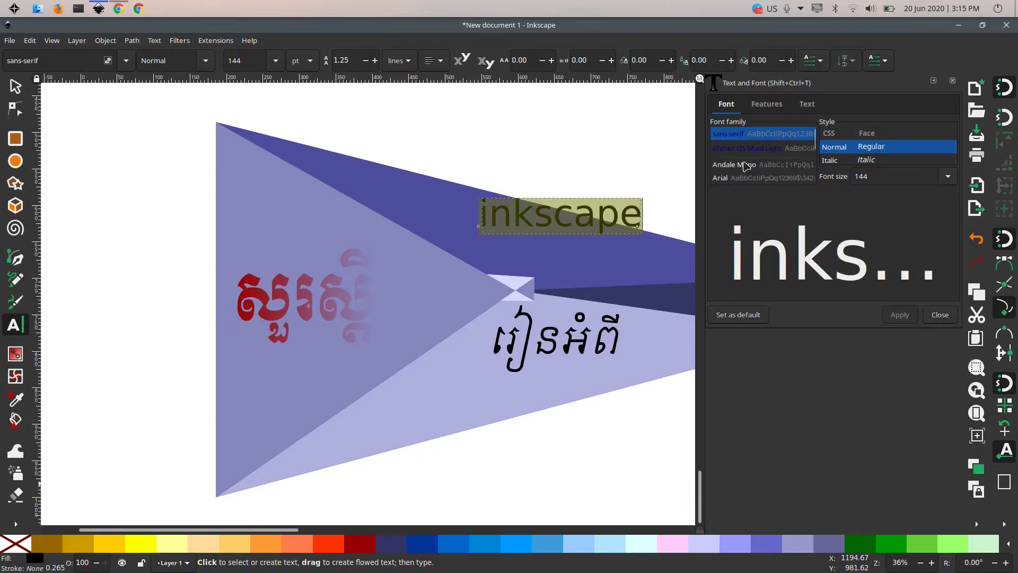
scroll(809, 149, down, 5)
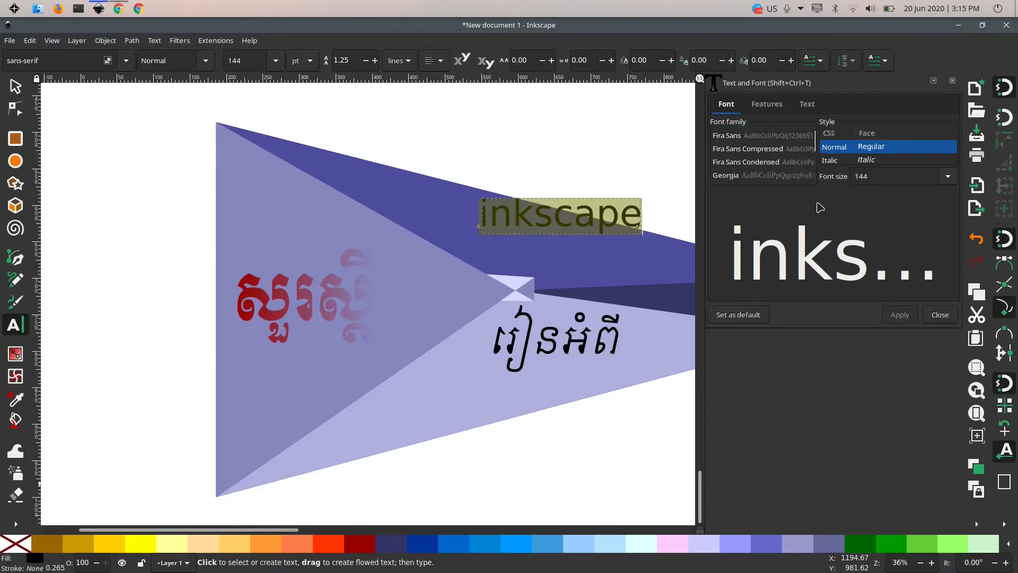
click(796, 150)
click(787, 163)
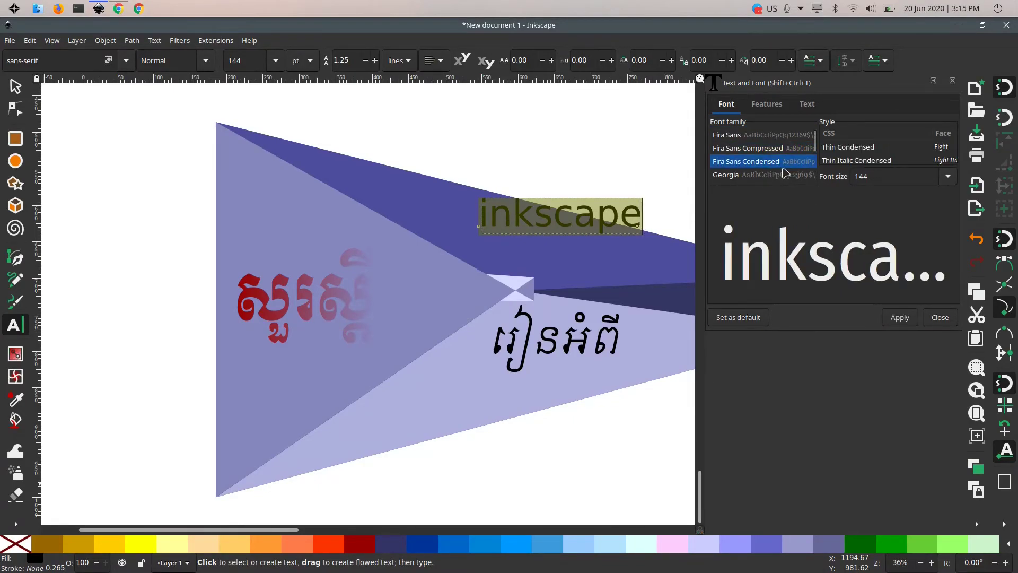
click(769, 175)
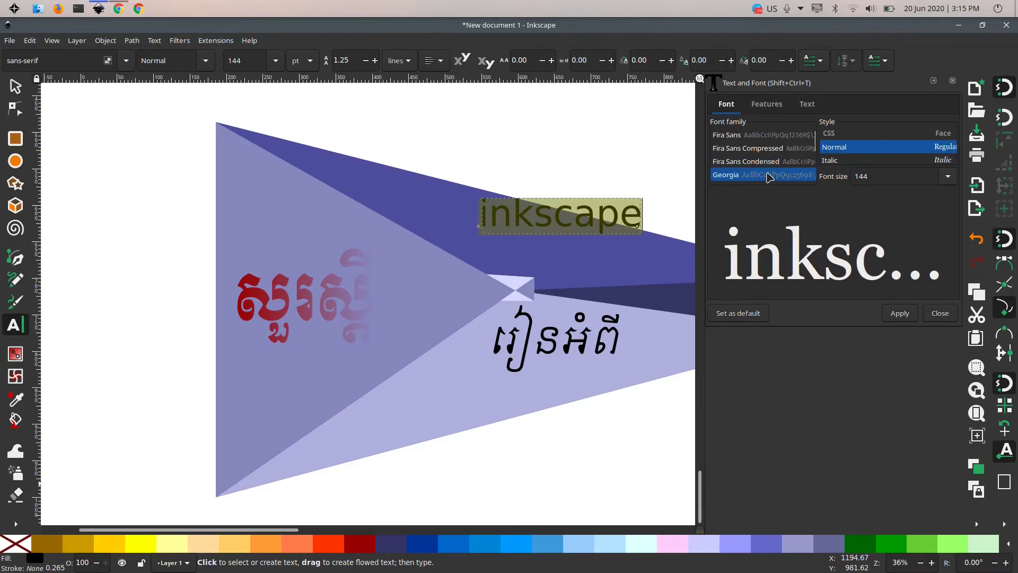
click(906, 318)
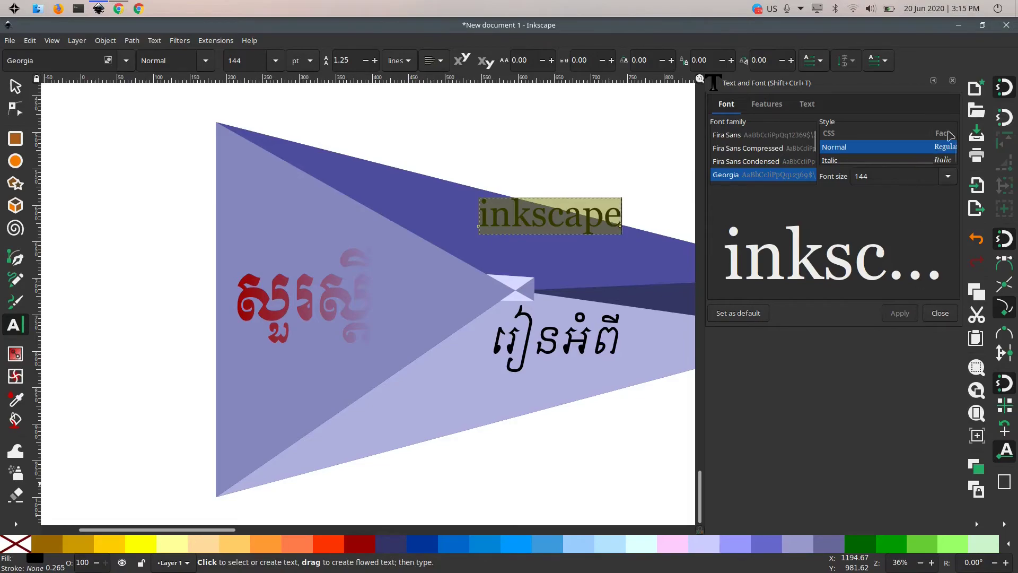
click(953, 81)
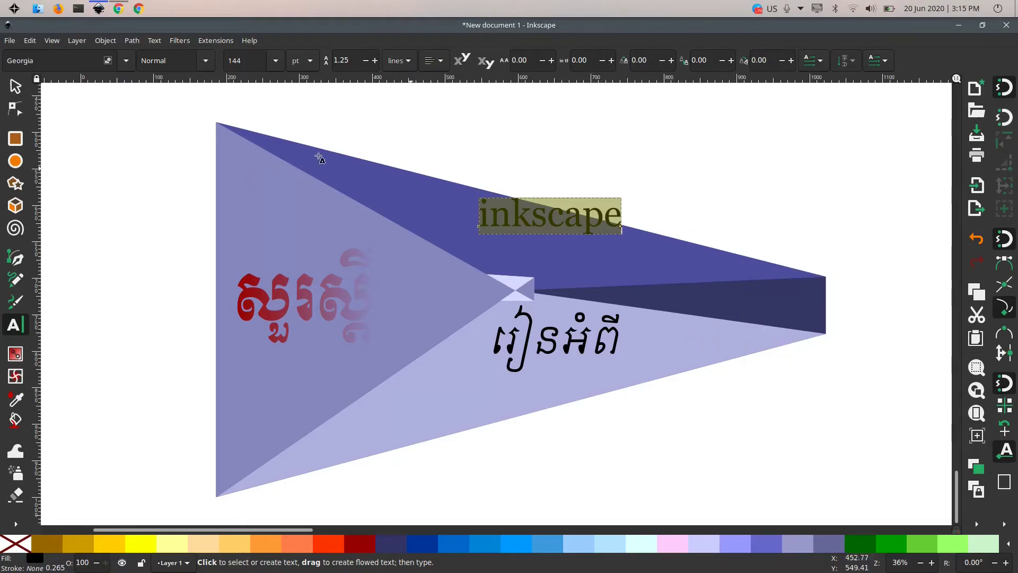
Step: Nudge 'inkscape' lower-left and rotate the red Khmer text 90° onto the left face
click(15, 86)
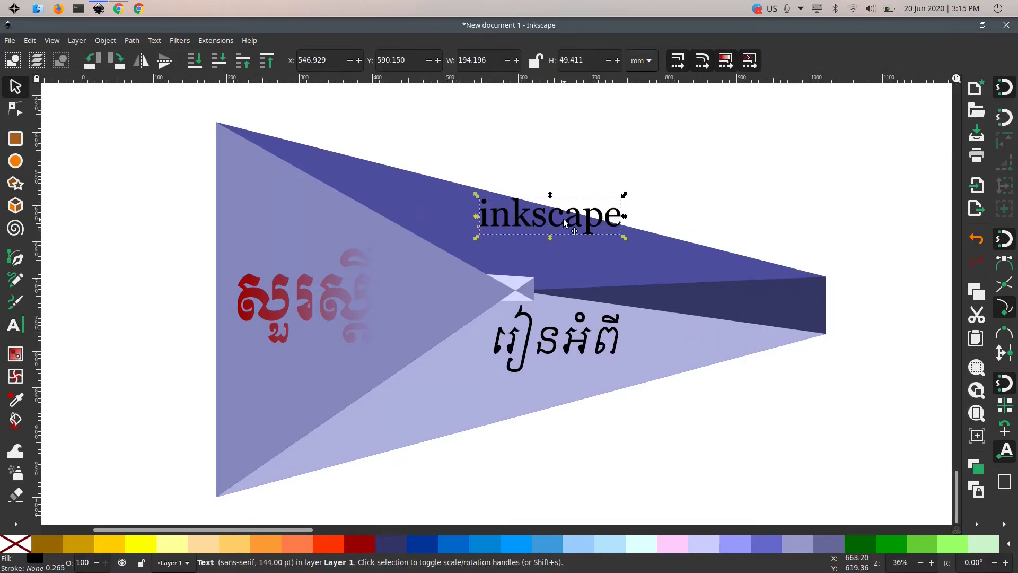
drag(563, 221, 532, 235)
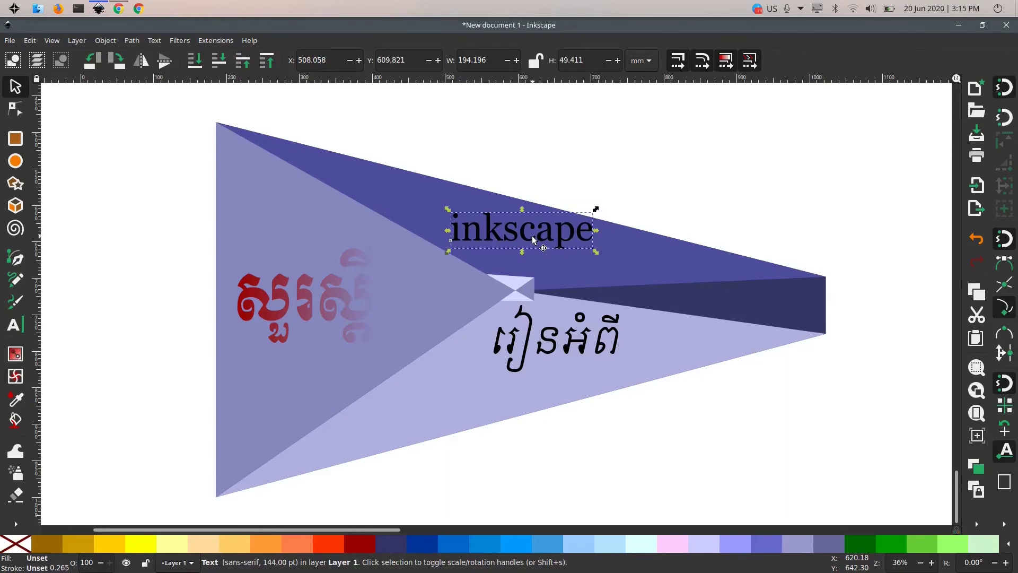
click(328, 313)
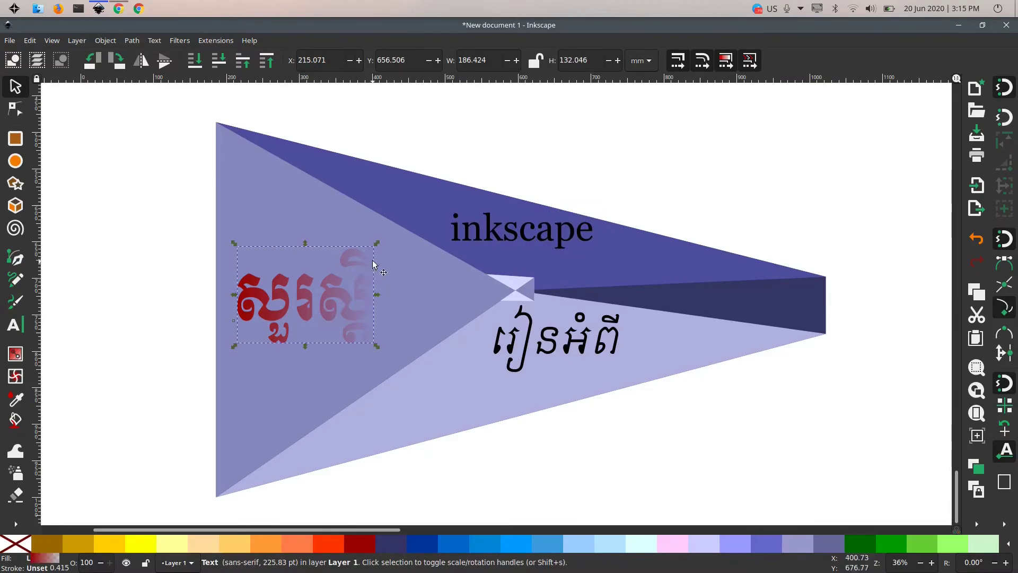
click(97, 60)
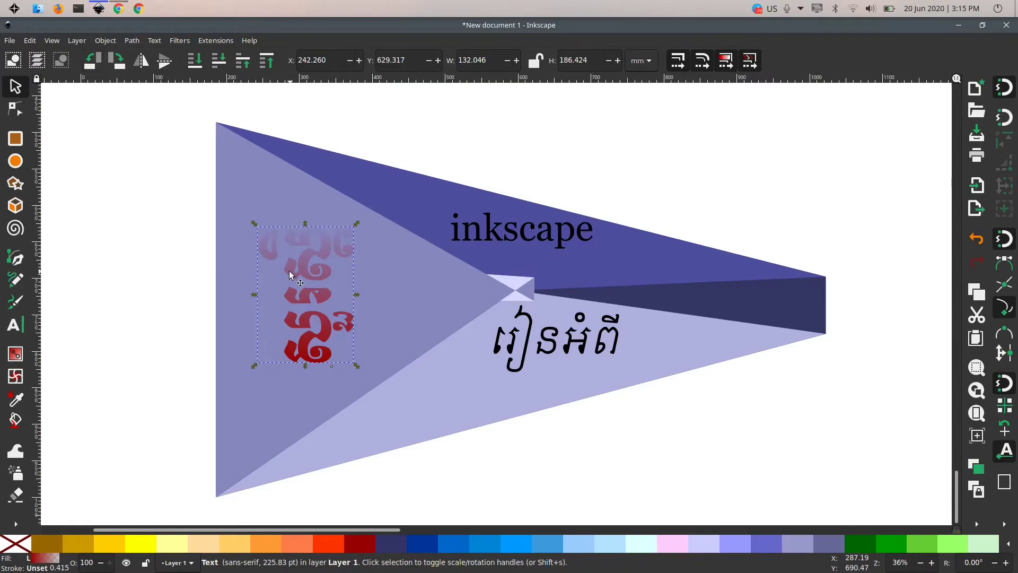
drag(288, 271, 285, 284)
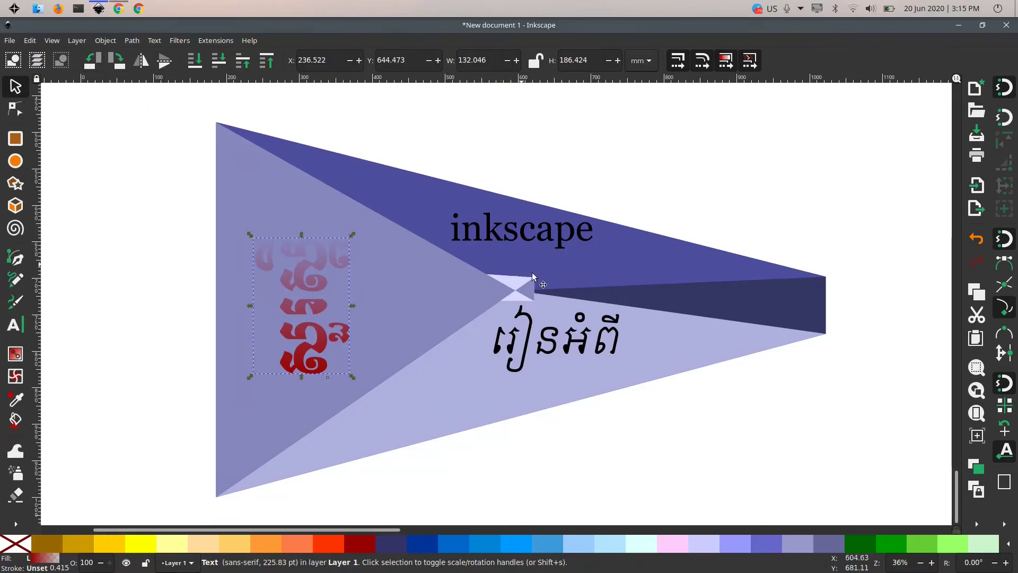
double_click(540, 346)
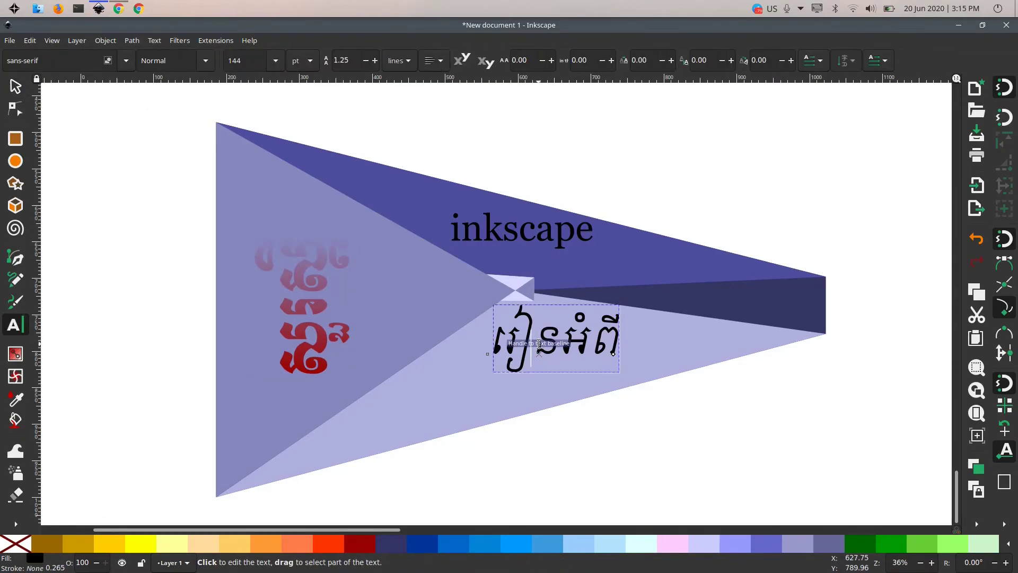
Step: Set the lower Khmer text's font to Khmer OS Muol Light
key(ctrl+a)
click(978, 524)
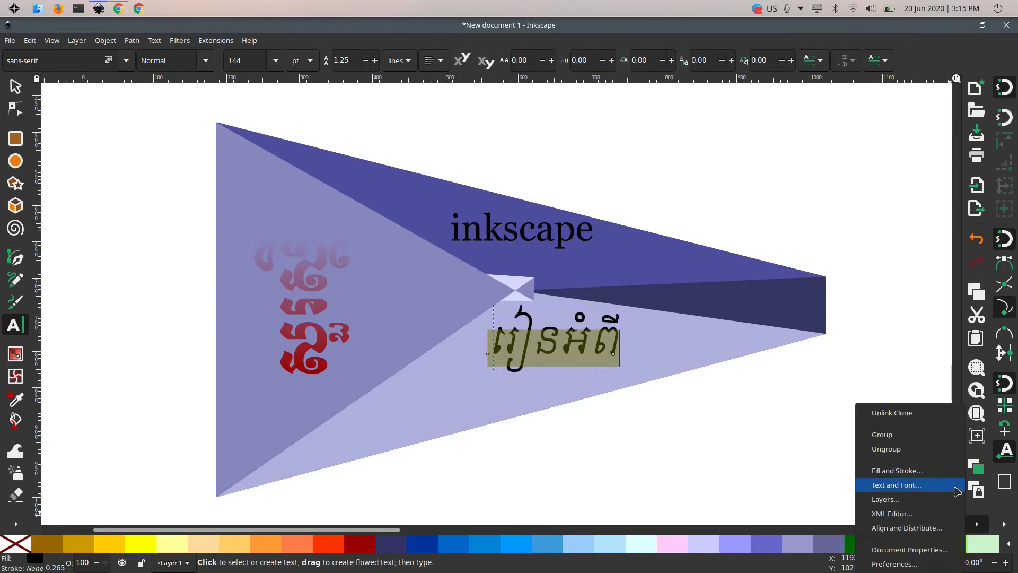
click(913, 486)
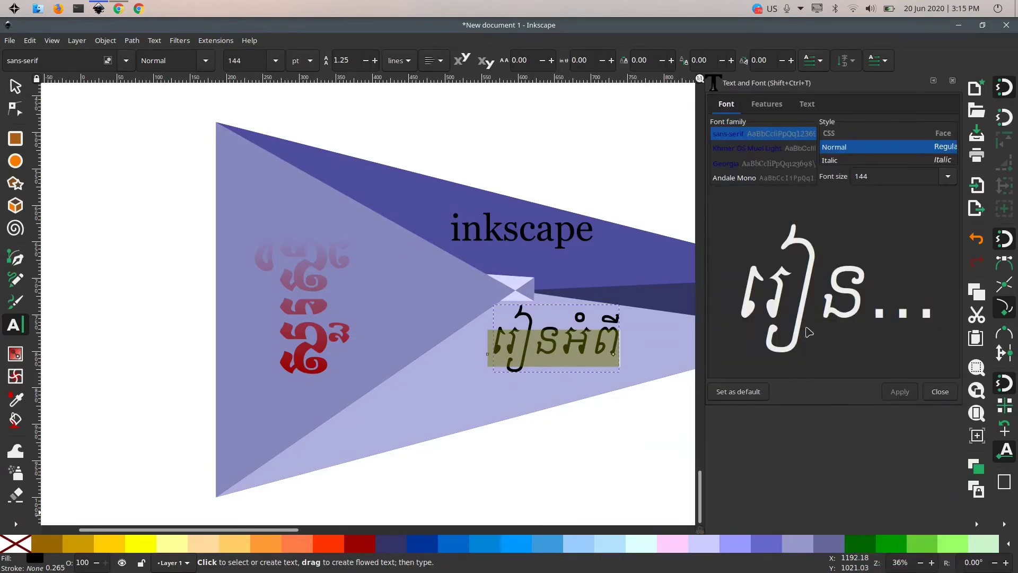
click(774, 149)
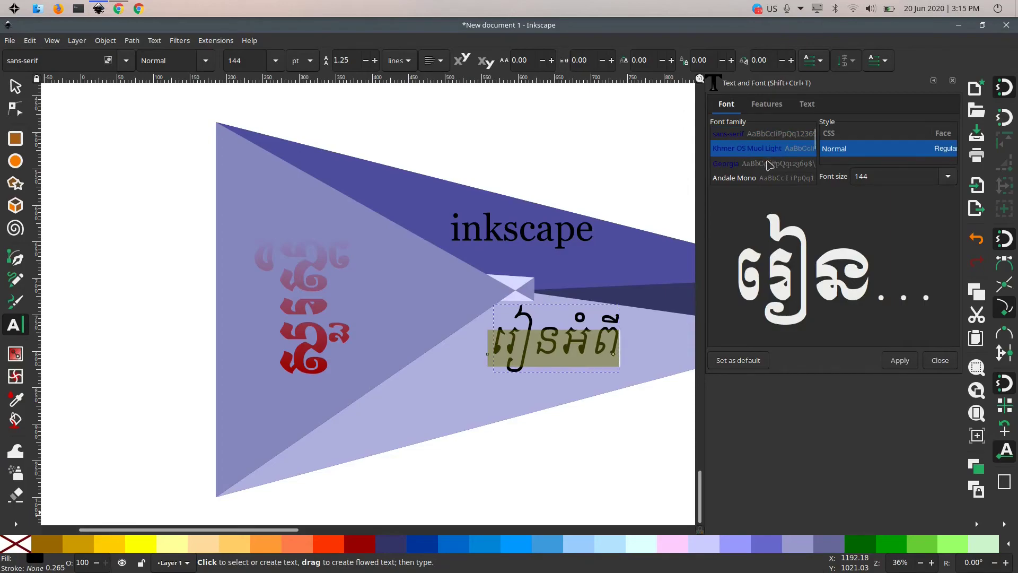
click(900, 361)
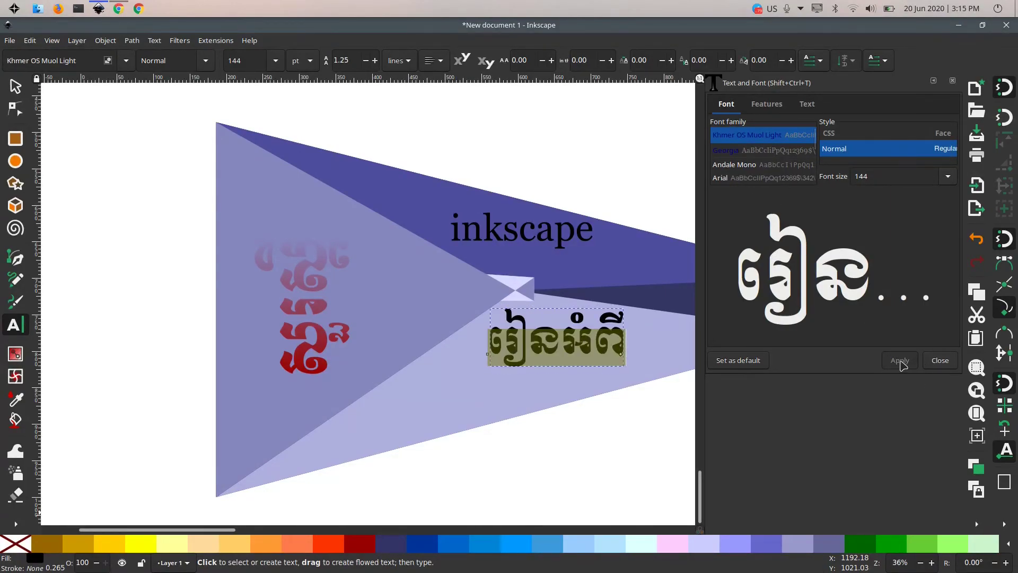
click(939, 362)
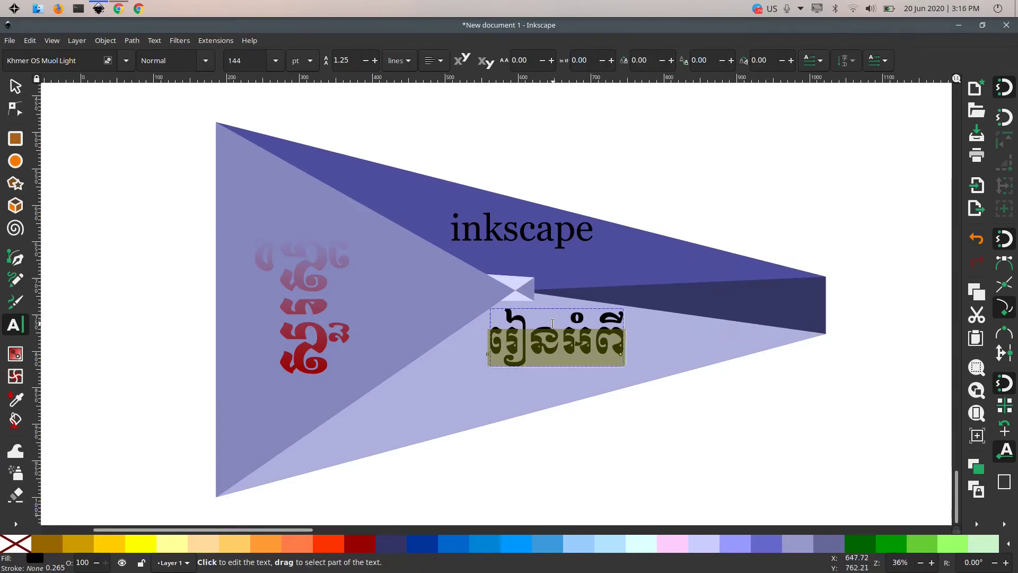
Step: Fill the Khmer text red-orange and nudge it and the 'inkscape' label slightly down-left
click(669, 543)
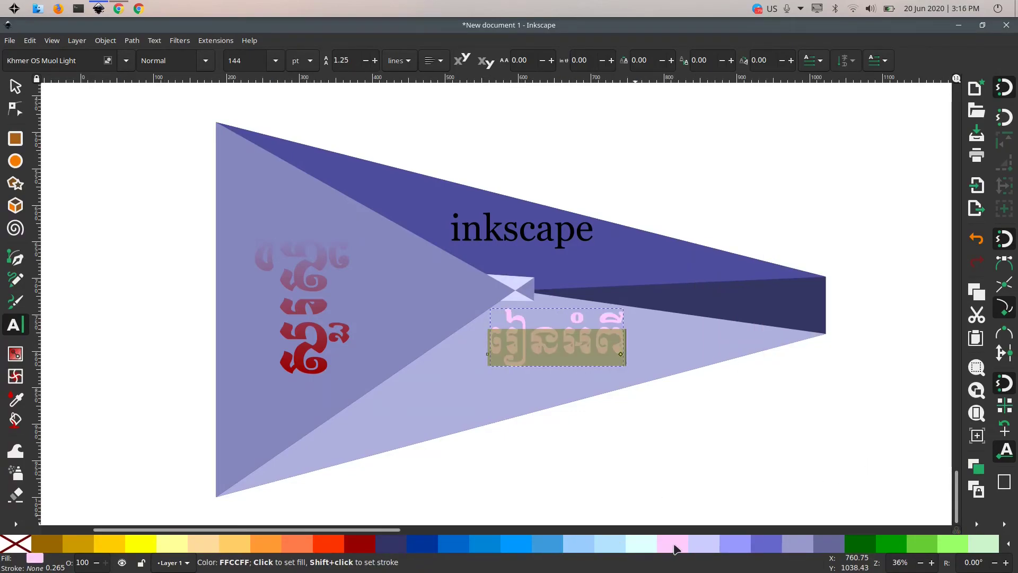
click(326, 544)
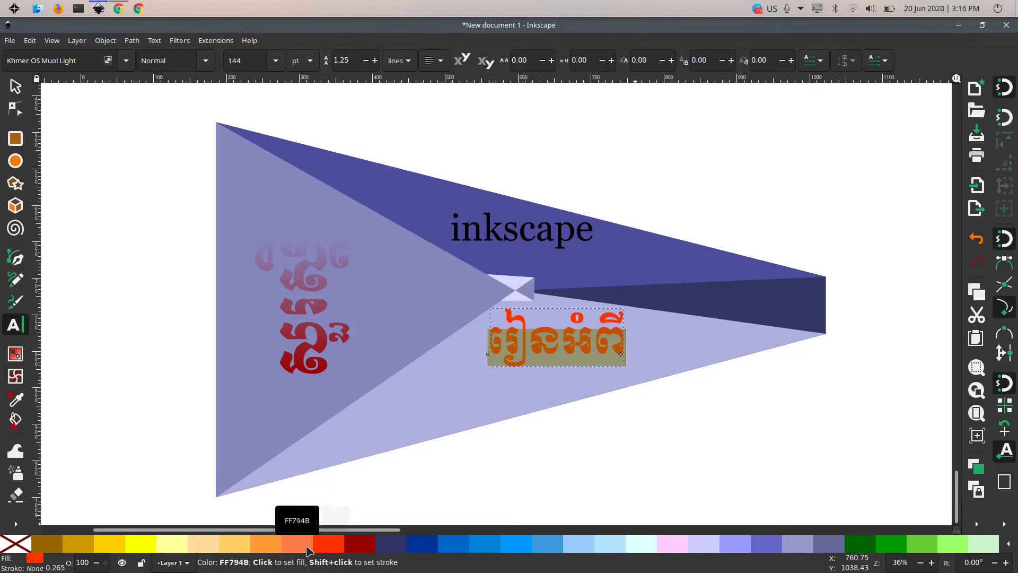
click(15, 86)
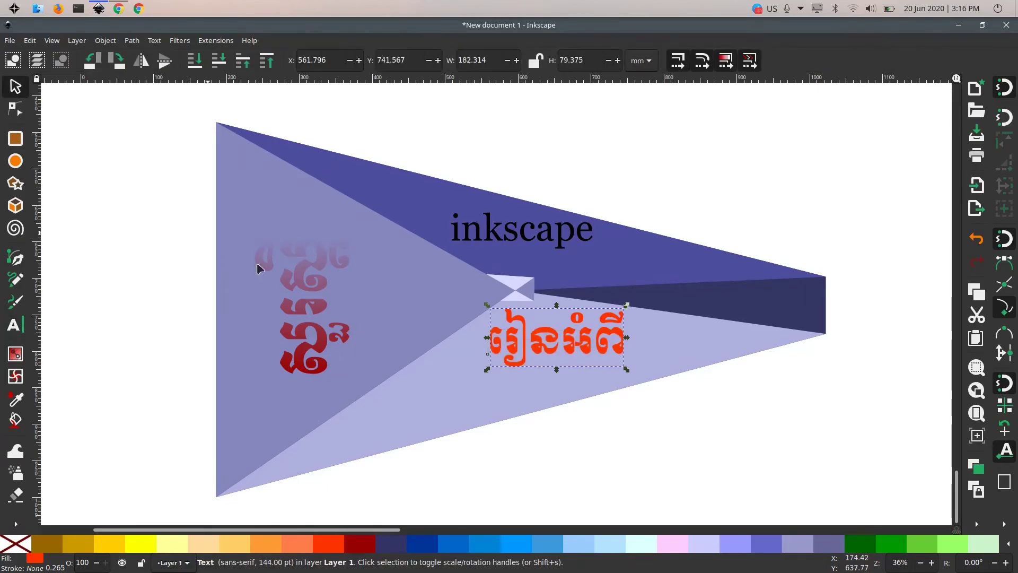
key(Escape)
drag(581, 327, 575, 341)
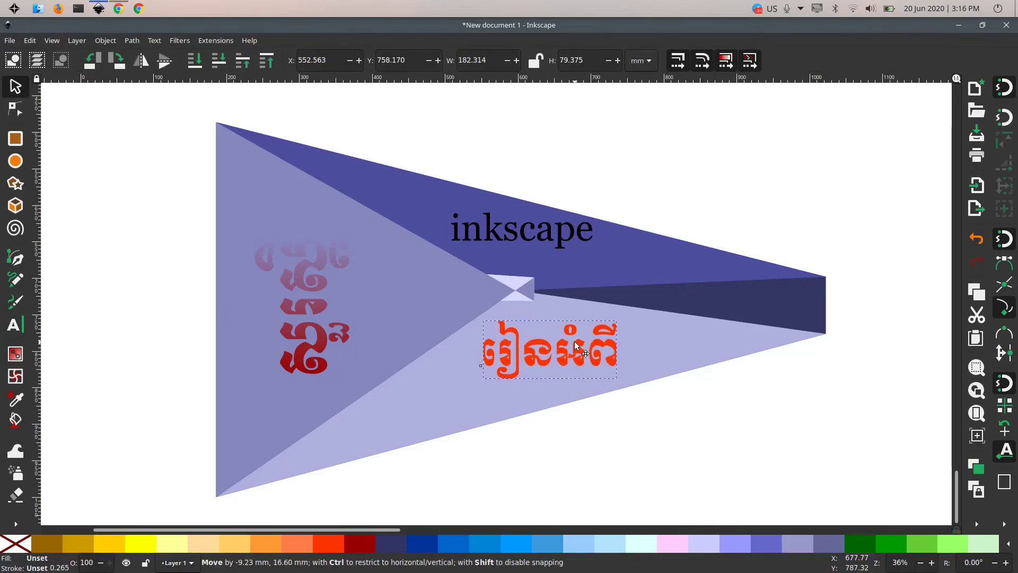
drag(550, 236, 547, 244)
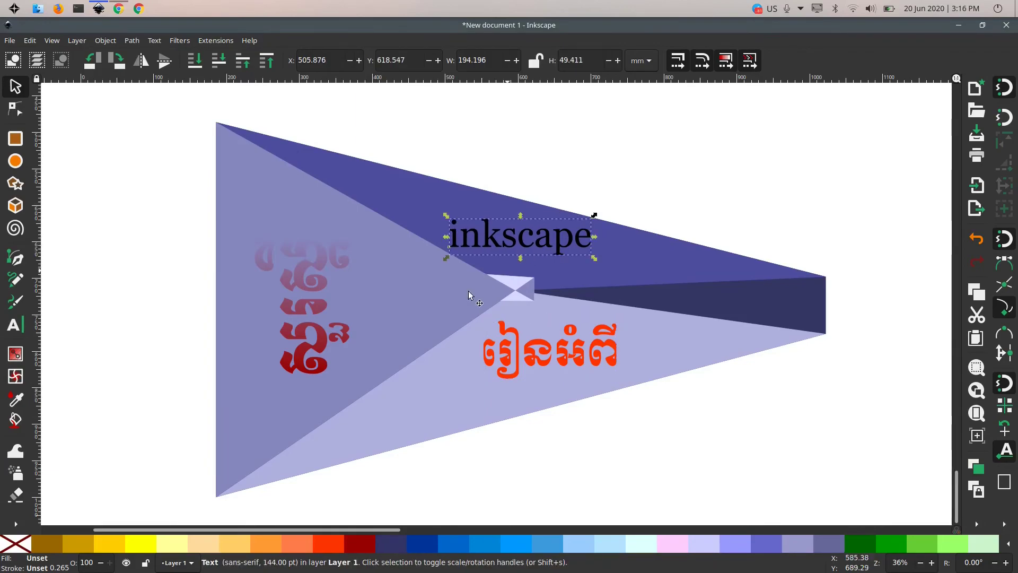
Step: Fill the 'inkscape' label with a light green palette swatch
click(329, 545)
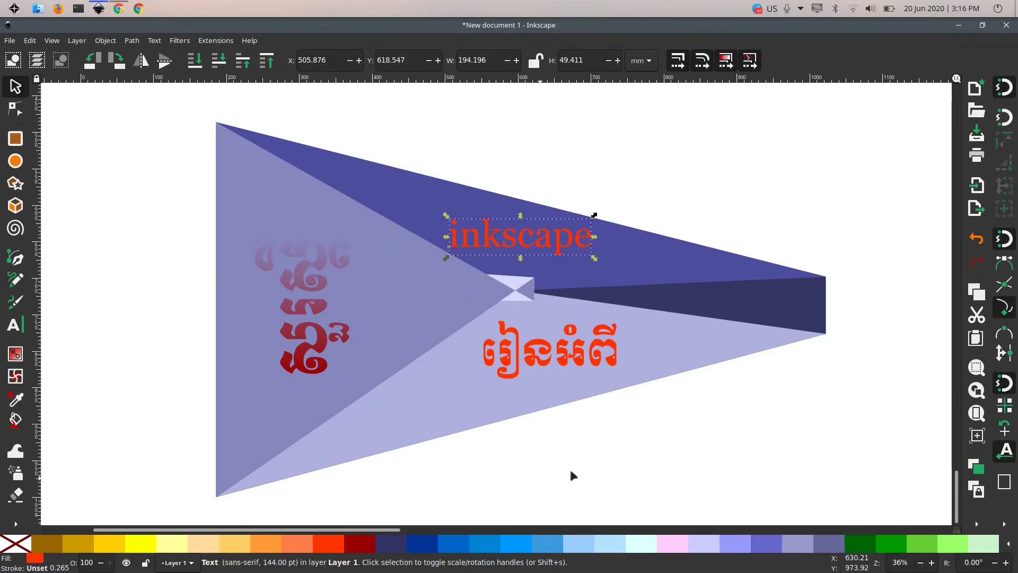
click(635, 460)
double_click(553, 241)
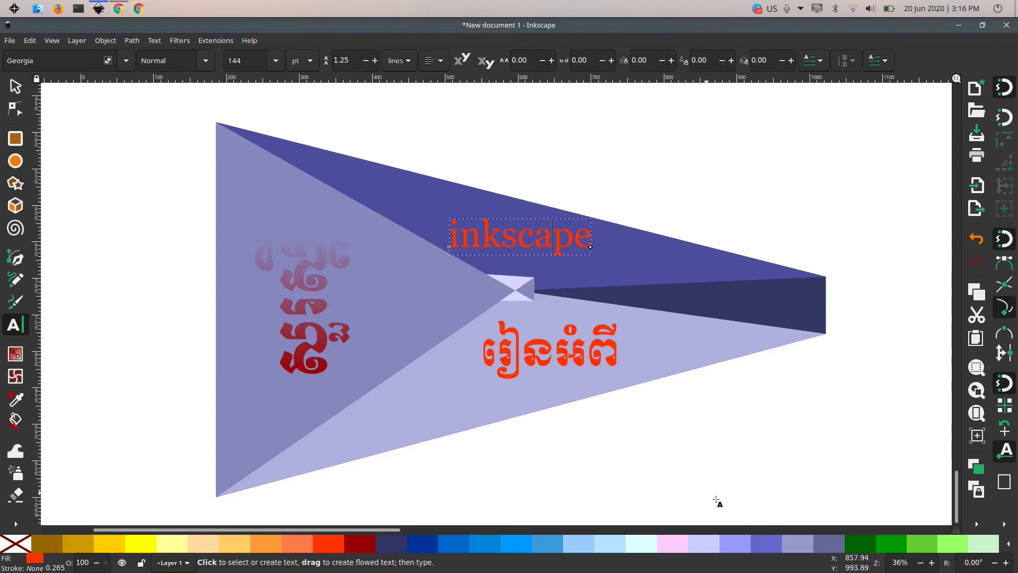
click(902, 544)
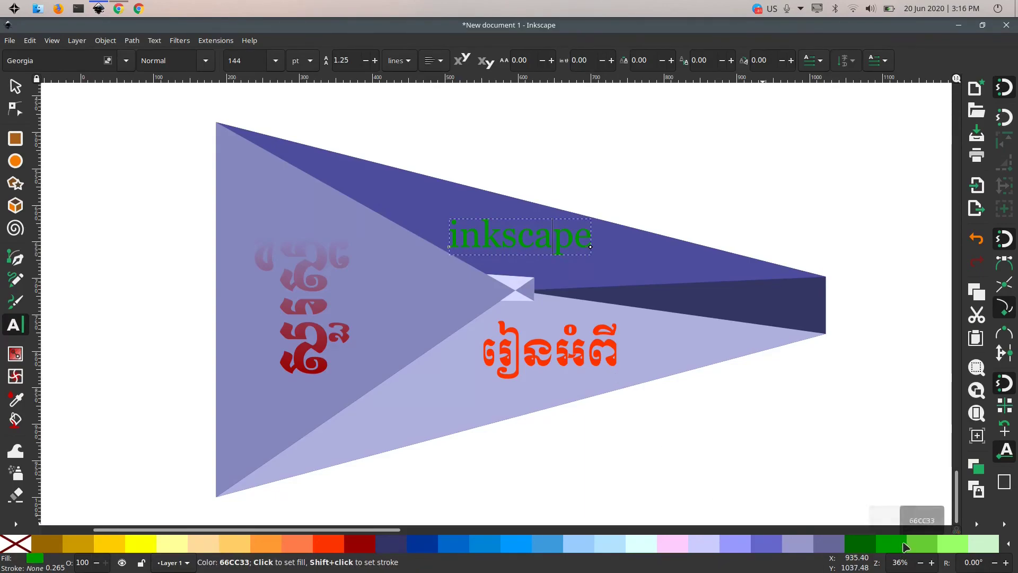
click(923, 544)
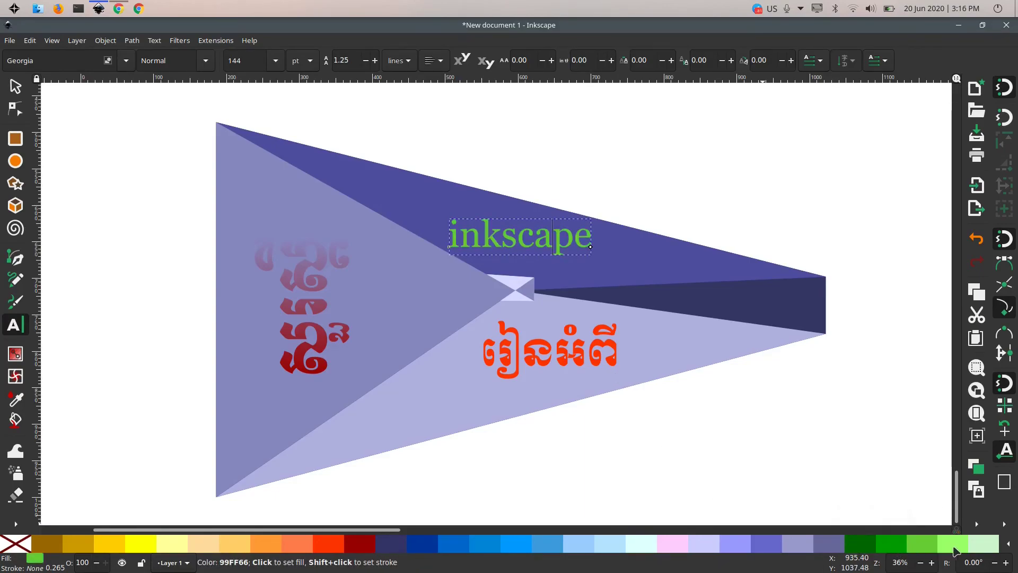
Step: Shift the green 'inkscape' label slightly right and down, then deselect it
click(15, 86)
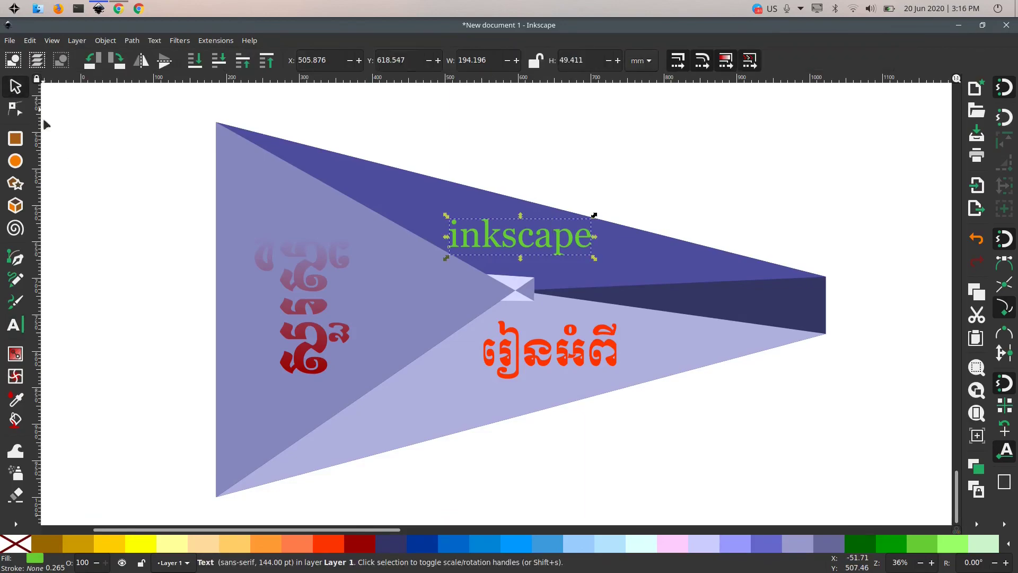
drag(493, 237, 503, 241)
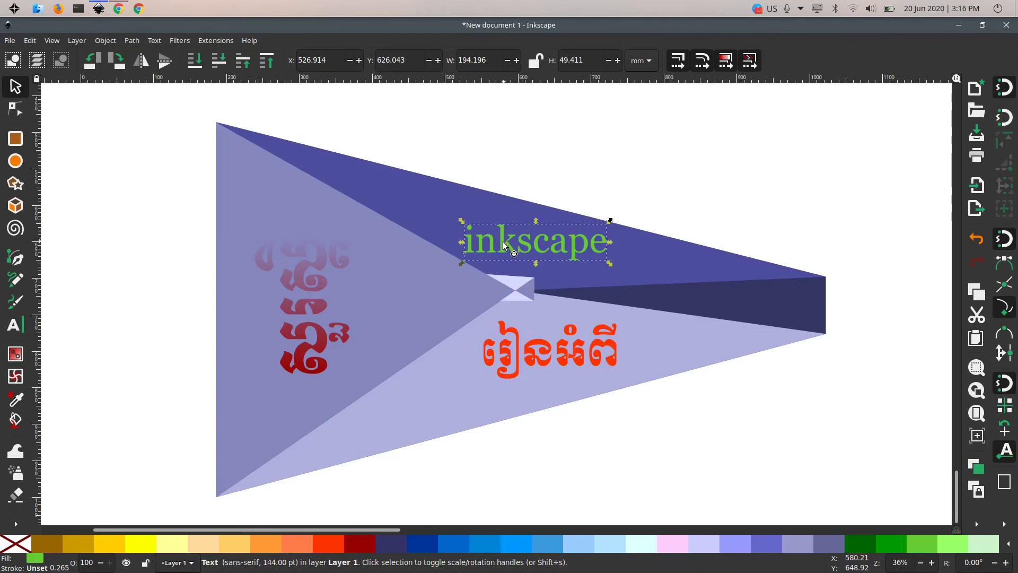
click(612, 439)
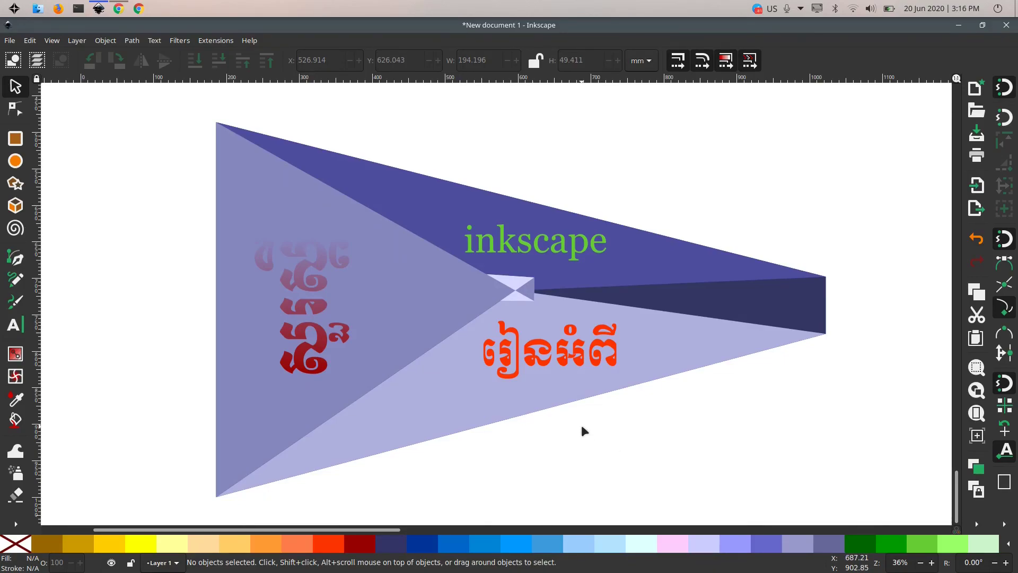
click(142, 12)
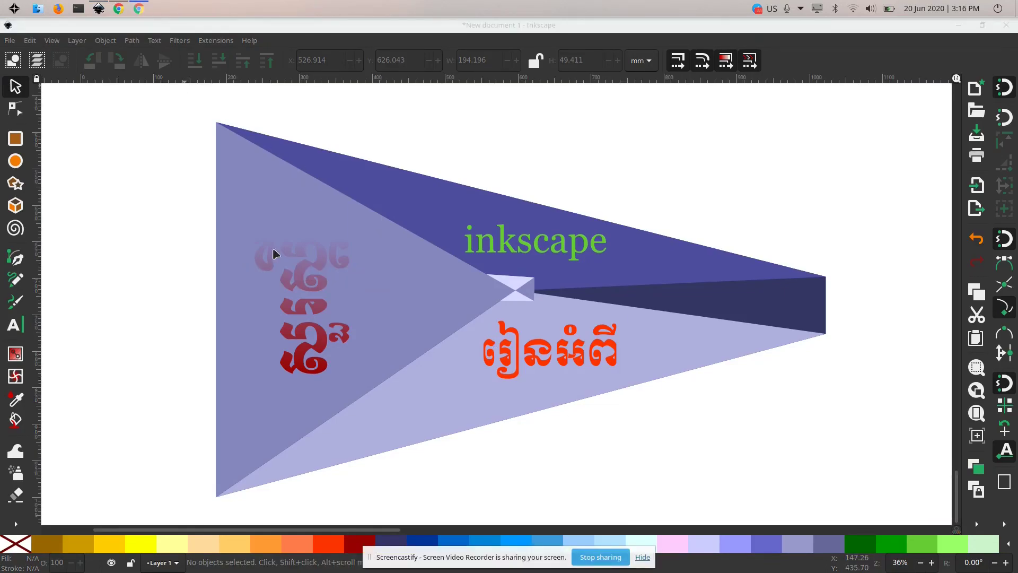